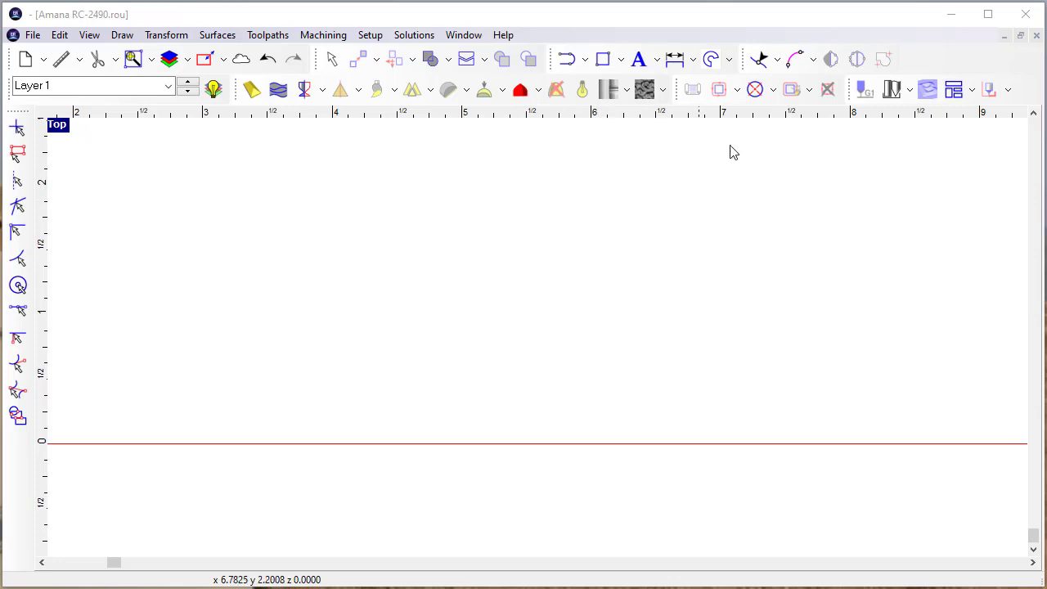
Examine the Amana RC-2490 profile tool and its parameters in the tool library
{"action": "left_click", "coordinate": [890, 88]}
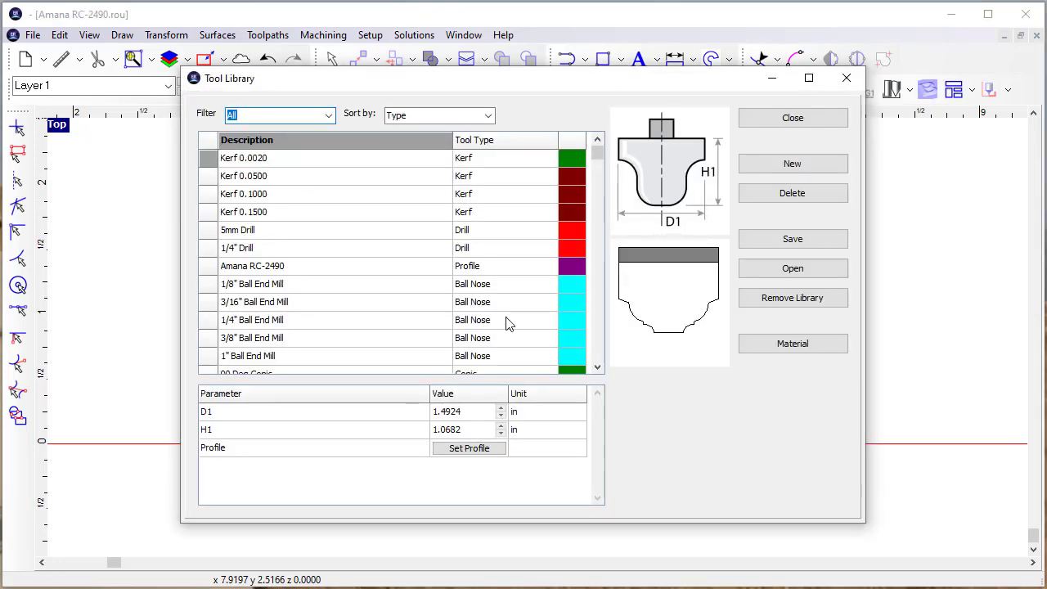
{"action": "double_click", "coordinate": [243, 268]}
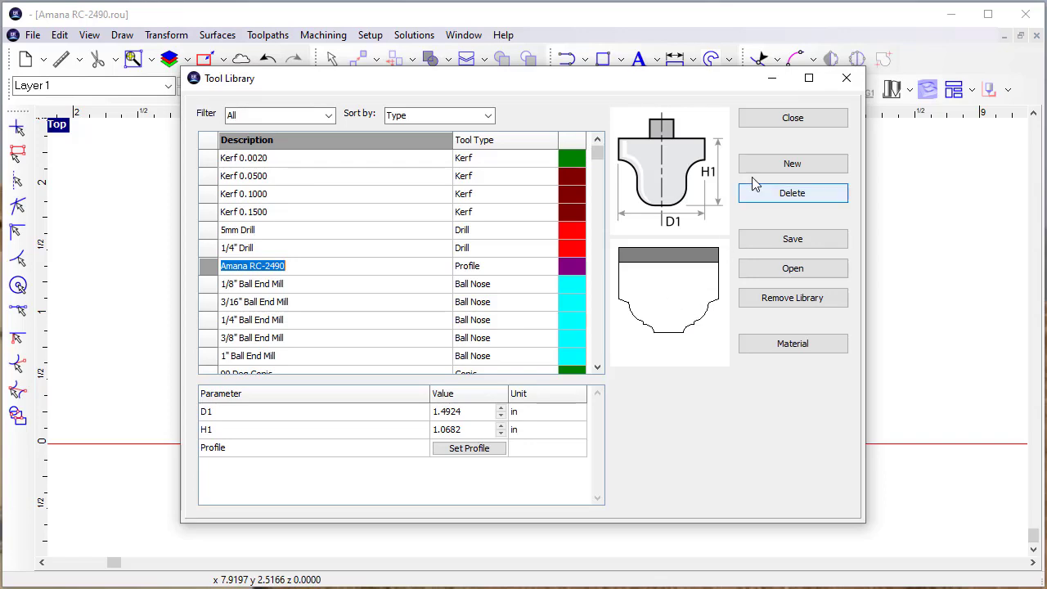
{"action": "left_click", "coordinate": [792, 118]}
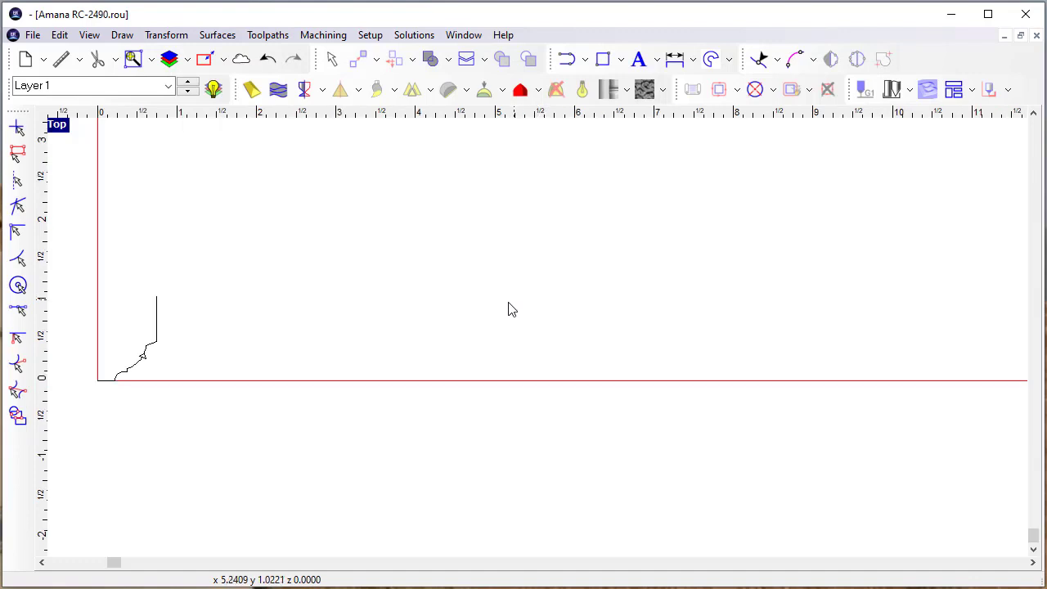
Examine the RC-2490 profile contour and how it sits relative to the drawing origin
{"action": "middle_click_drag", "start_coordinate": [248, 401], "coordinate": [696, 396]}
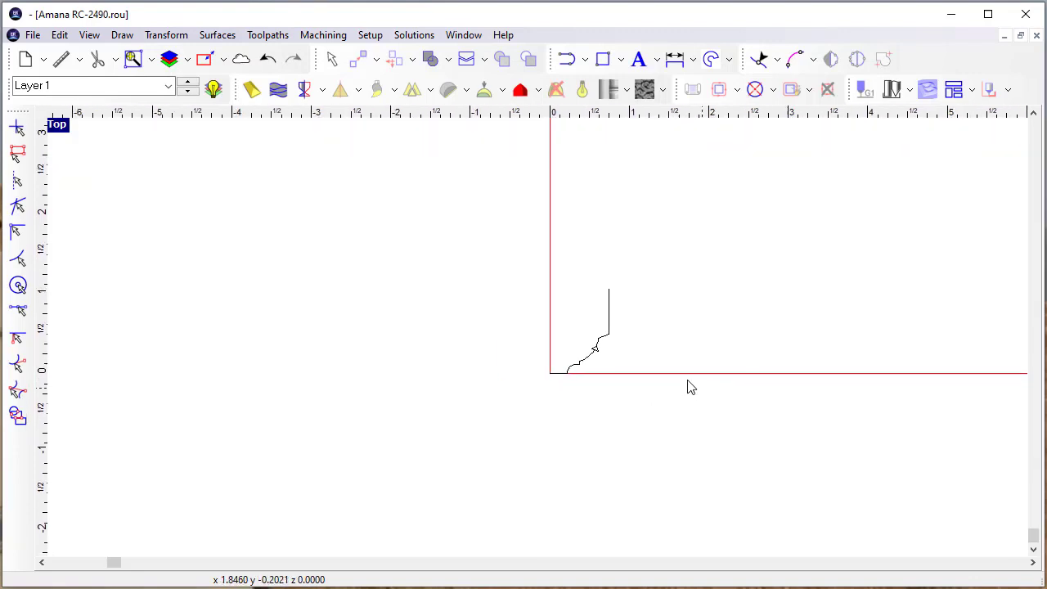
{"action": "scroll", "coordinate": [509, 398], "scroll_direction": "up", "scroll_amount": 2}
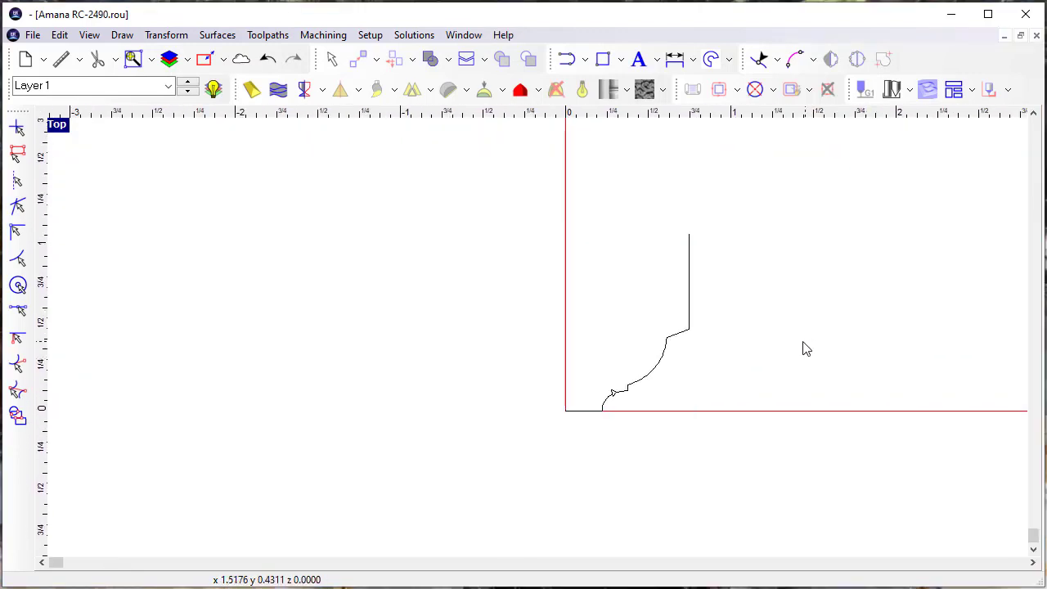
{"action": "middle_click_drag", "start_coordinate": [804, 348], "coordinate": [640, 374]}
{"action": "scroll", "coordinate": [533, 416], "scroll_direction": "up", "scroll_amount": 1}
{"action": "scroll", "coordinate": [621, 407], "scroll_direction": "up", "scroll_amount": 1}
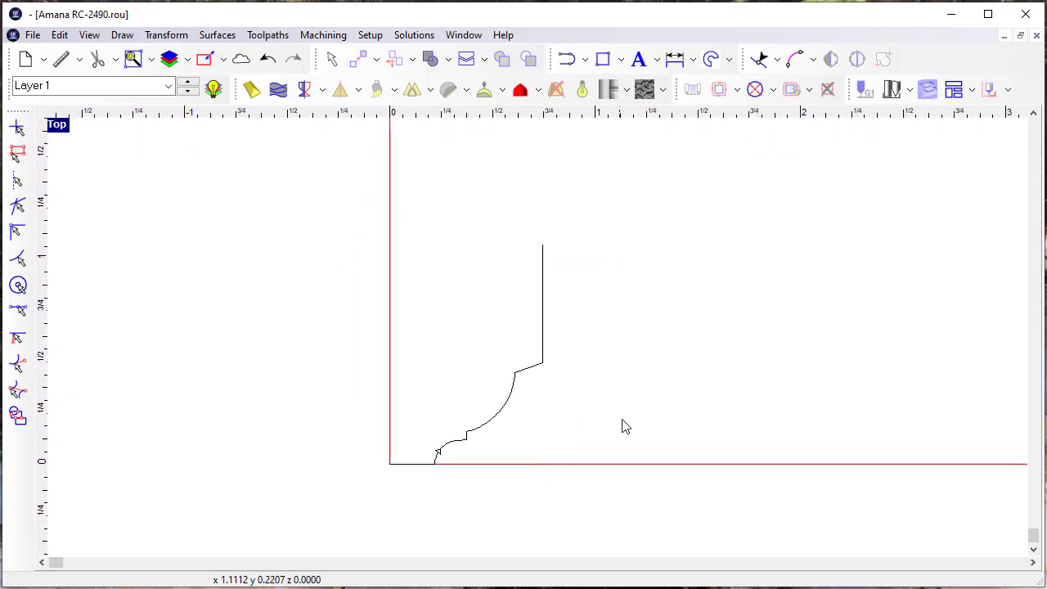
{"action": "left_click", "coordinate": [514, 399]}
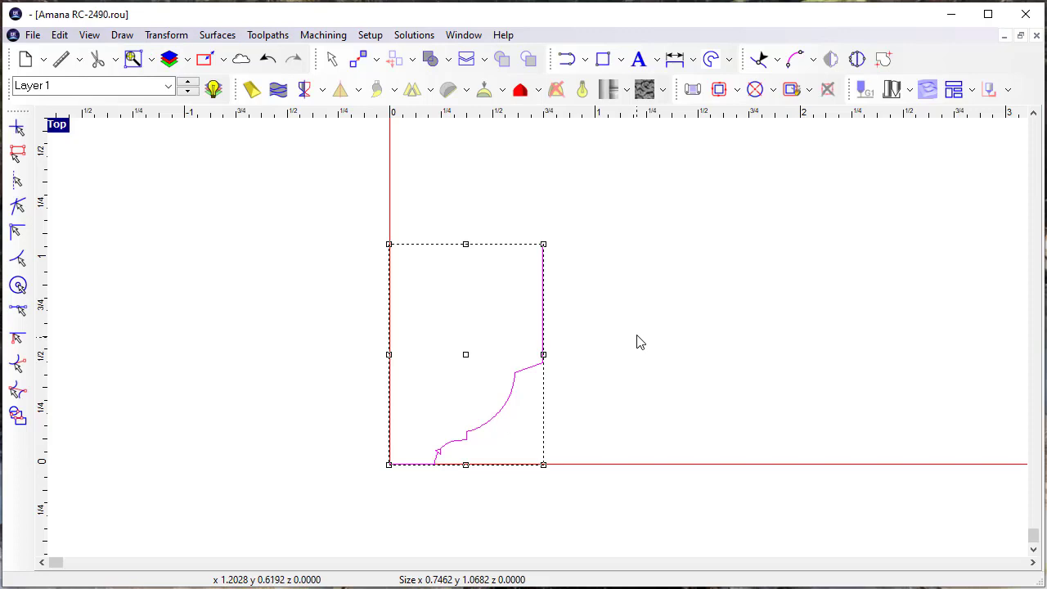
{"action": "scroll", "coordinate": [642, 287], "scroll_direction": "down", "scroll_amount": 2}
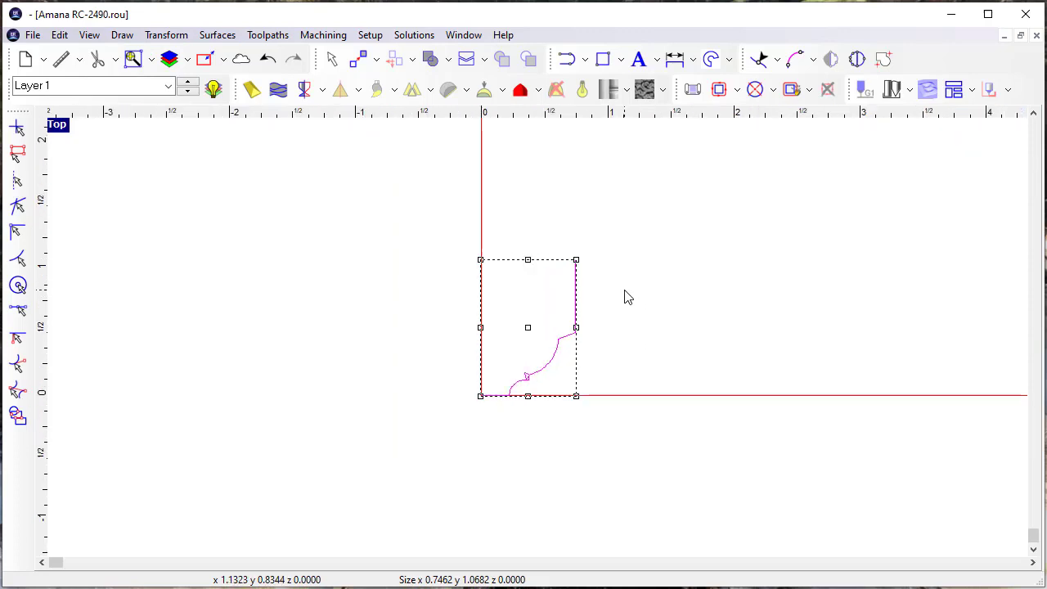
Close the RC-2490 drawing without saving it and create a new blank drawing
{"action": "left_click", "coordinate": [1036, 36]}
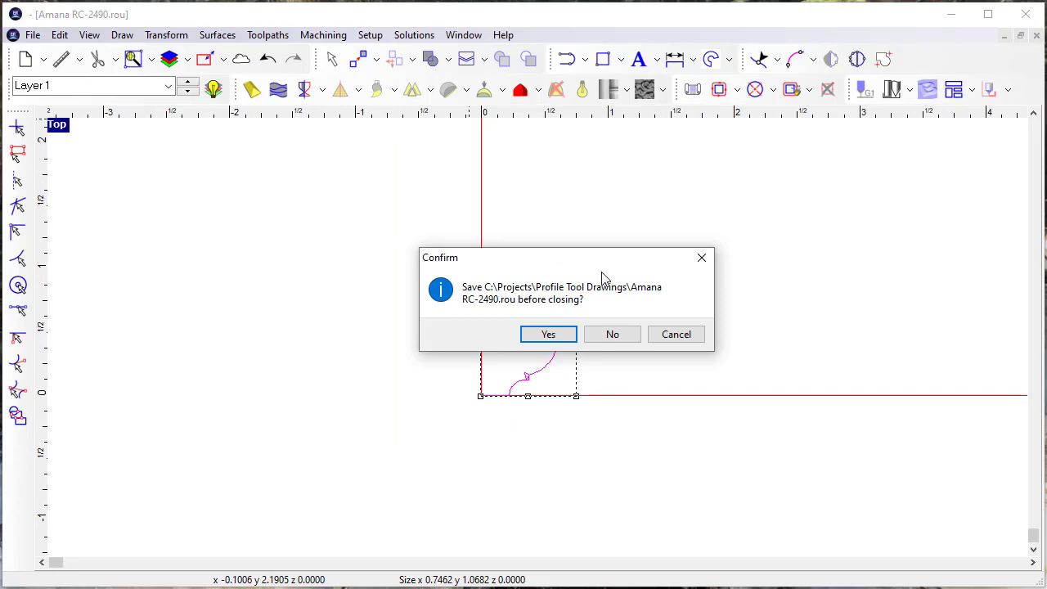
{"action": "left_click", "coordinate": [621, 335]}
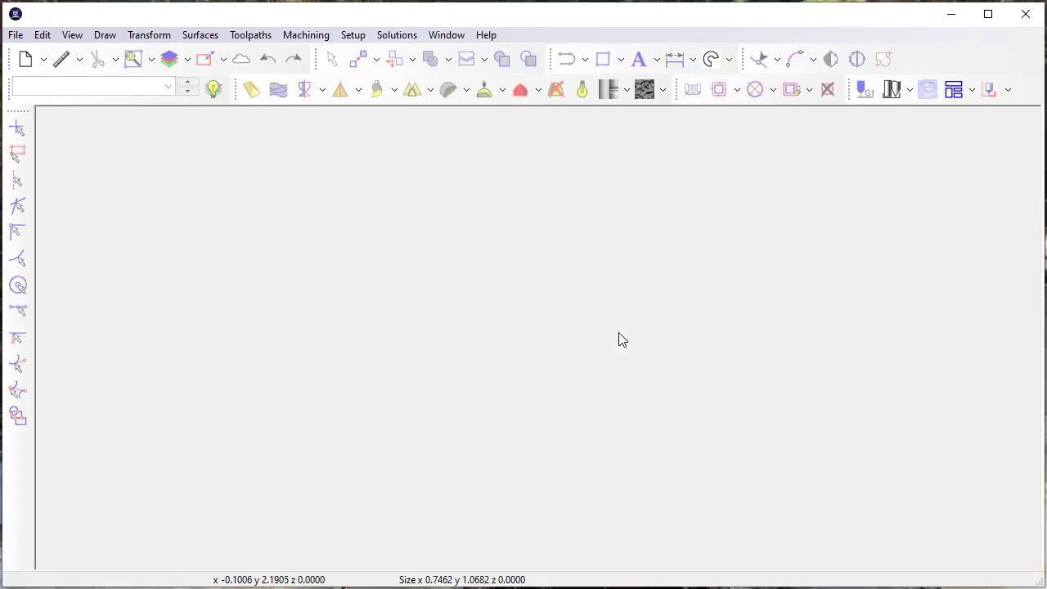
{"action": "left_click", "coordinate": [27, 60]}
{"action": "left_click", "coordinate": [677, 211]}
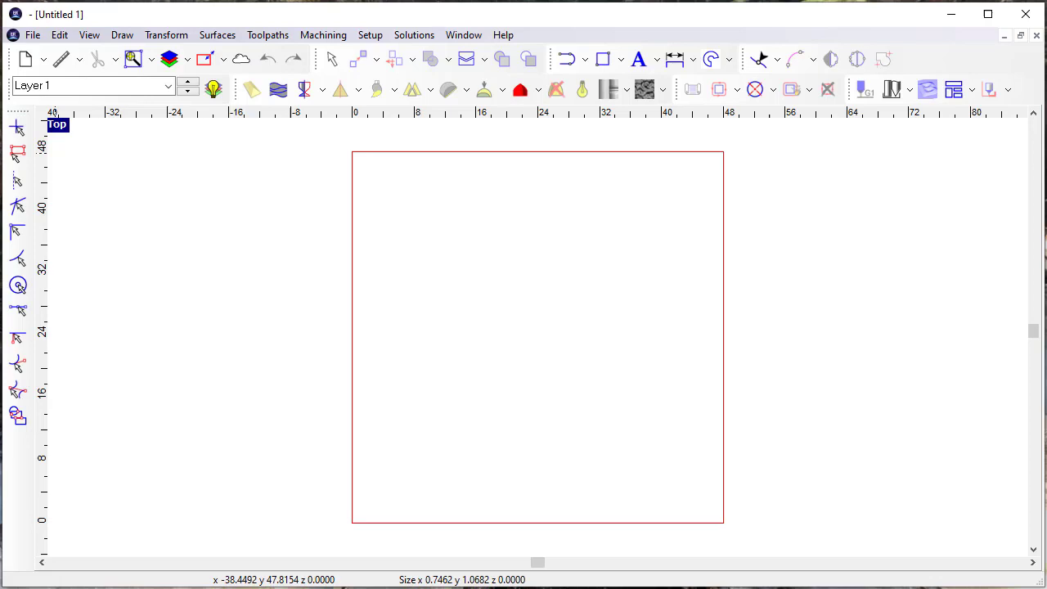
Import the RC-2480.dxf file from the Profile Tool Drawings folder into the new drawing
{"action": "left_click", "coordinate": [32, 35]}
{"action": "left_click", "coordinate": [63, 143]}
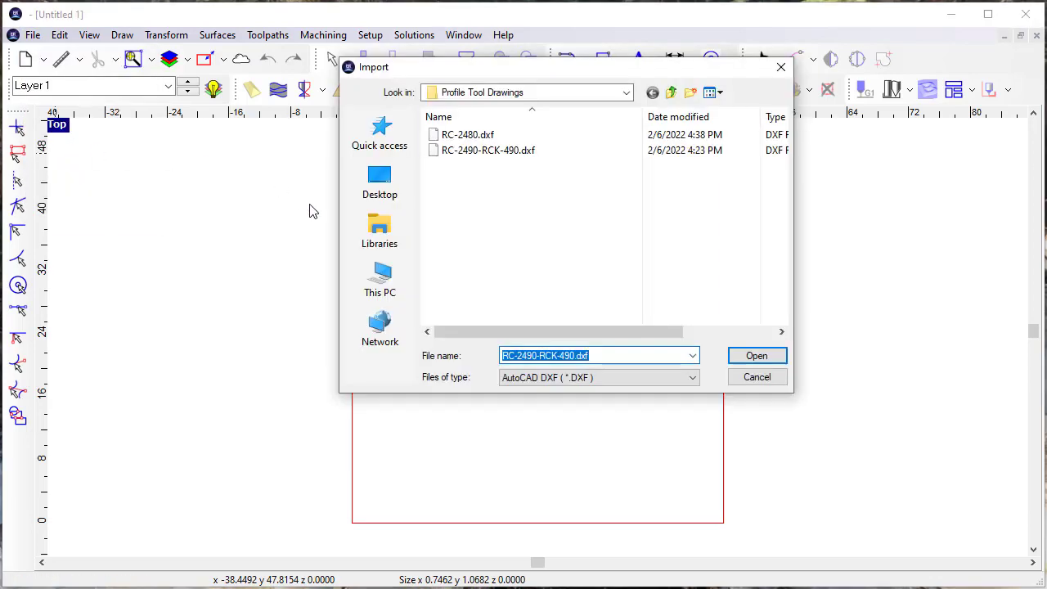
{"action": "left_click", "coordinate": [478, 135]}
{"action": "left_click", "coordinate": [757, 355]}
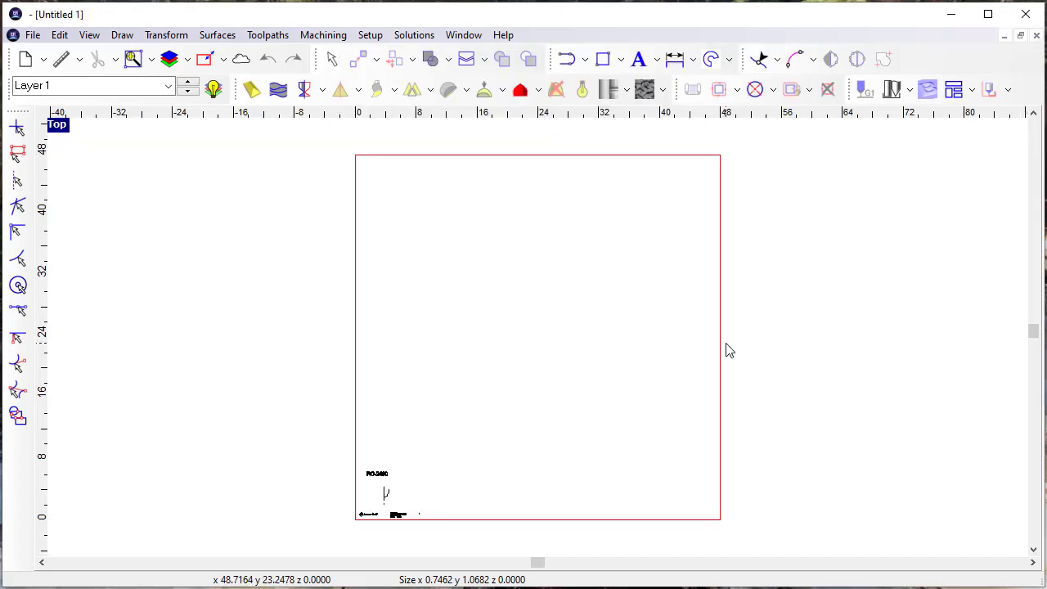
Move the cutter profile outside the sheet and delete the imported centre line, title, logo and notes
{"action": "scroll", "coordinate": [366, 532], "scroll_direction": "up", "scroll_amount": 5}
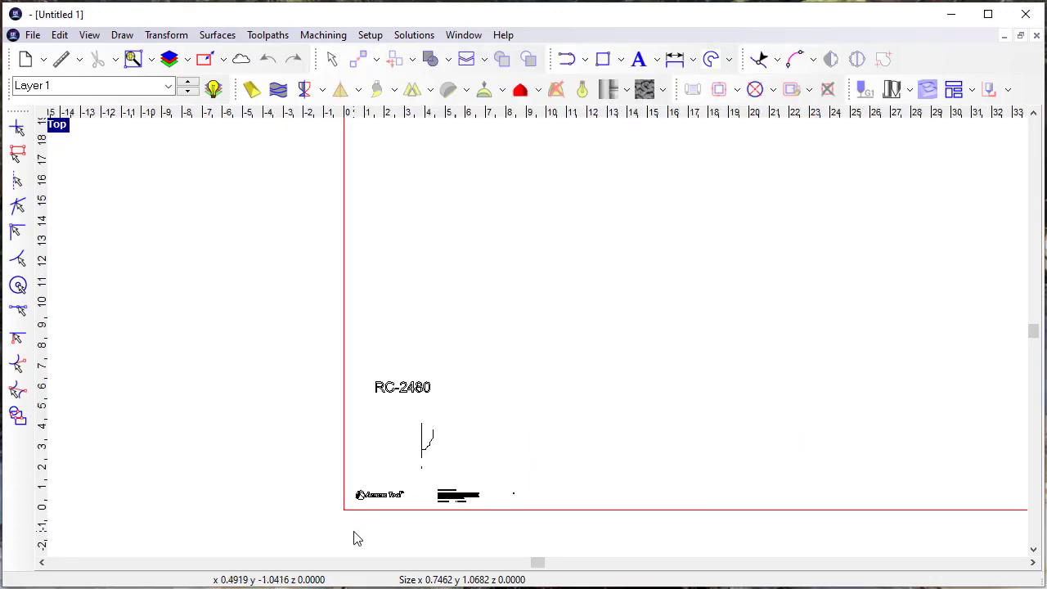
{"action": "scroll", "coordinate": [486, 265], "scroll_direction": "up", "scroll_amount": 1}
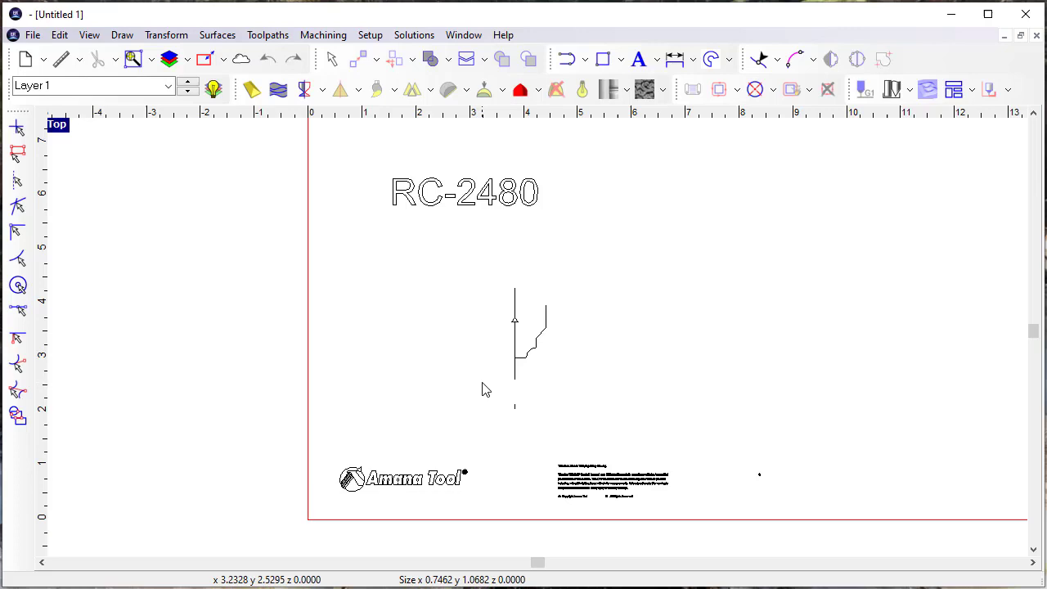
{"action": "left_click_drag", "start_coordinate": [490, 304], "coordinate": [561, 368]}
{"action": "left_click_drag", "start_coordinate": [531, 335], "coordinate": [206, 399]}
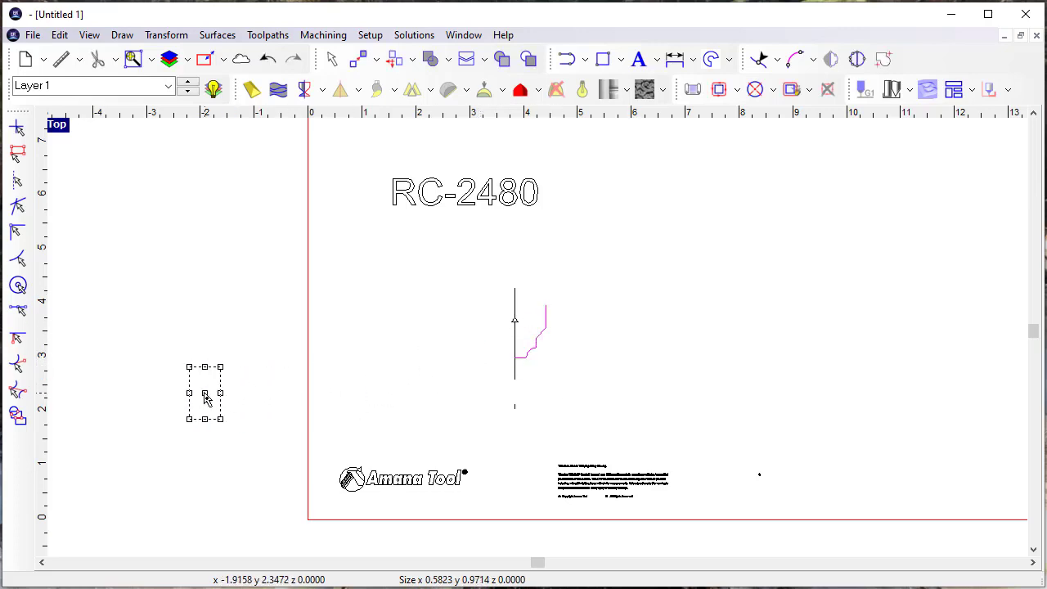
{"action": "left_click", "coordinate": [301, 436]}
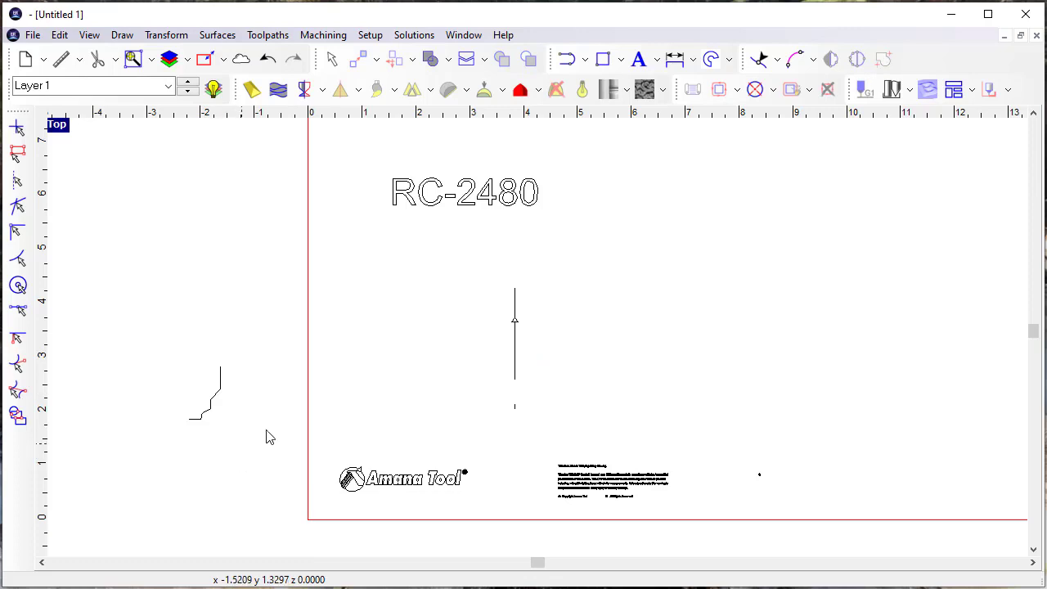
{"action": "mouse_move", "coordinate": [303, 150]}
{"action": "left_mouse_down"}
{"action": "mouse_move", "coordinate": [722, 367]}
{"action": "mouse_move", "coordinate": [846, 532]}
{"action": "left_mouse_up"}
{"action": "key", "text": "Delete"}
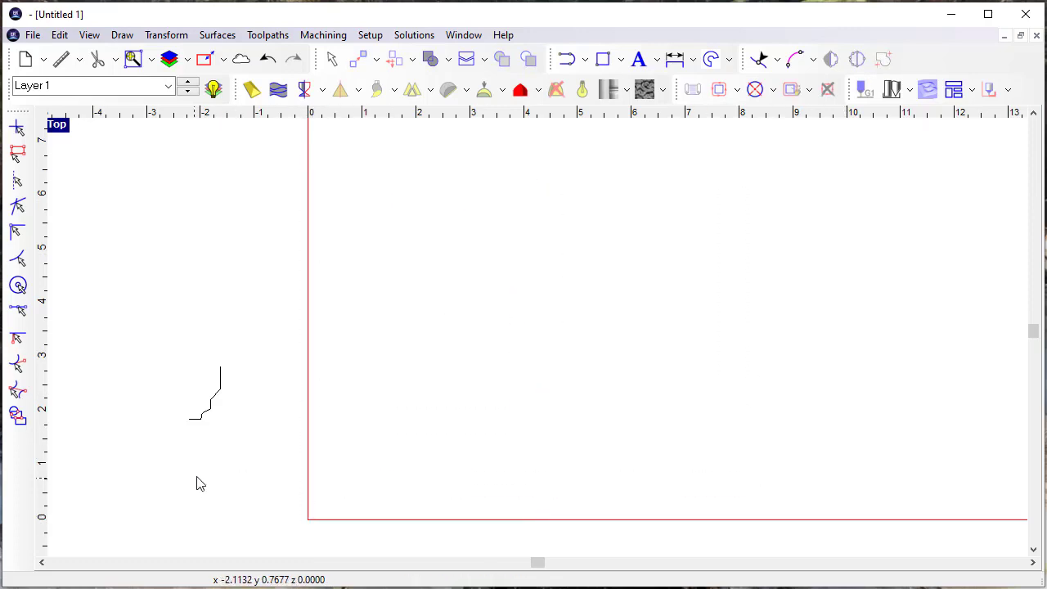
Move the isolated cutter profile back inside the sheet, near its lower-left corner
{"action": "left_click_drag", "start_coordinate": [166, 358], "coordinate": [237, 448]}
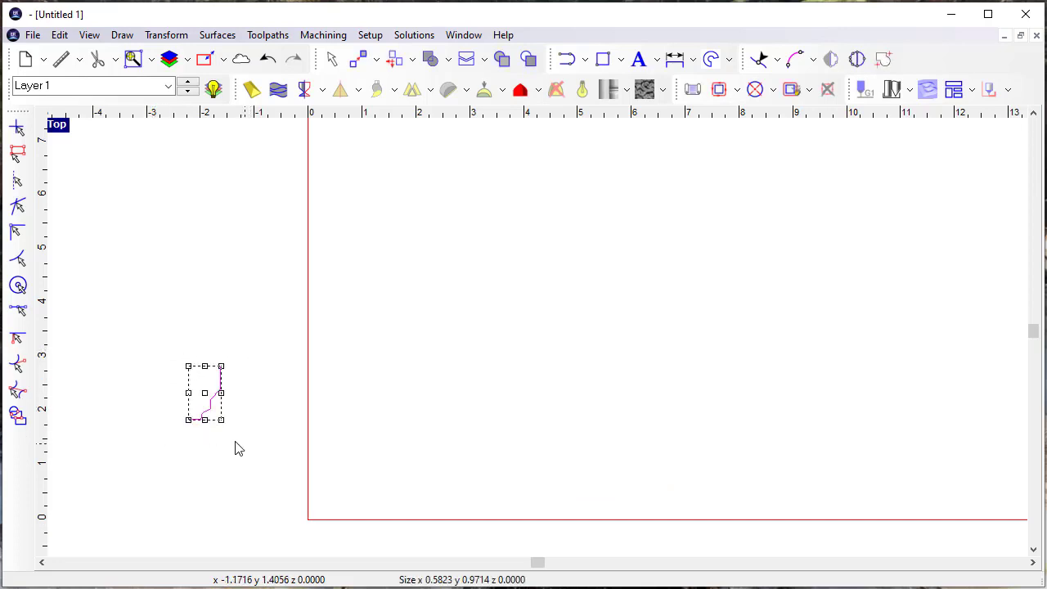
{"action": "left_click_drag", "start_coordinate": [205, 393], "coordinate": [424, 425]}
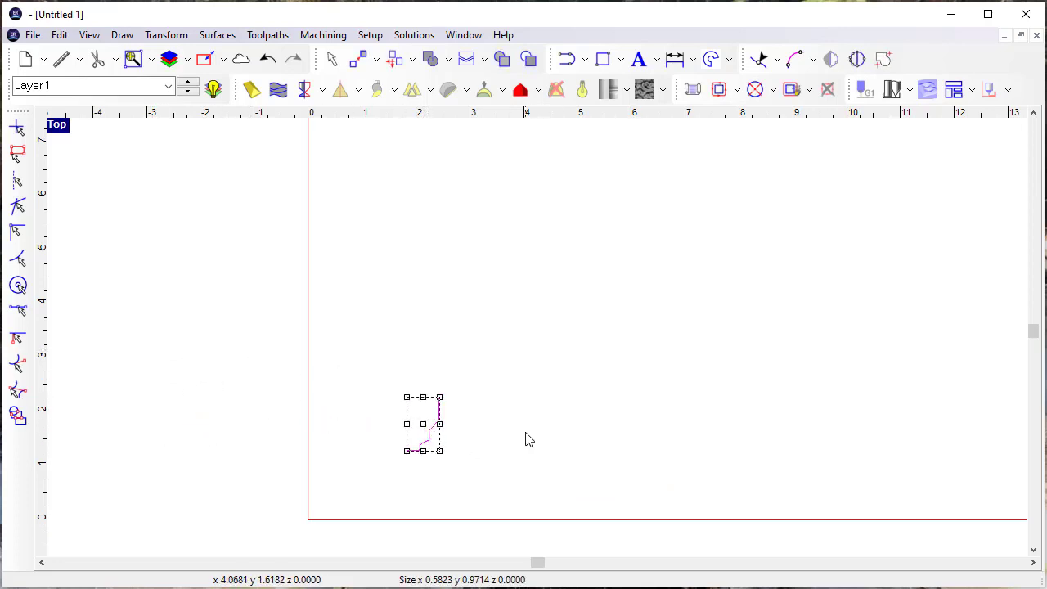
{"action": "left_click", "coordinate": [483, 455]}
Merge all of the profile's separate open segments into a single open contour
{"action": "scroll", "coordinate": [441, 449], "scroll_direction": "up", "scroll_amount": 3}
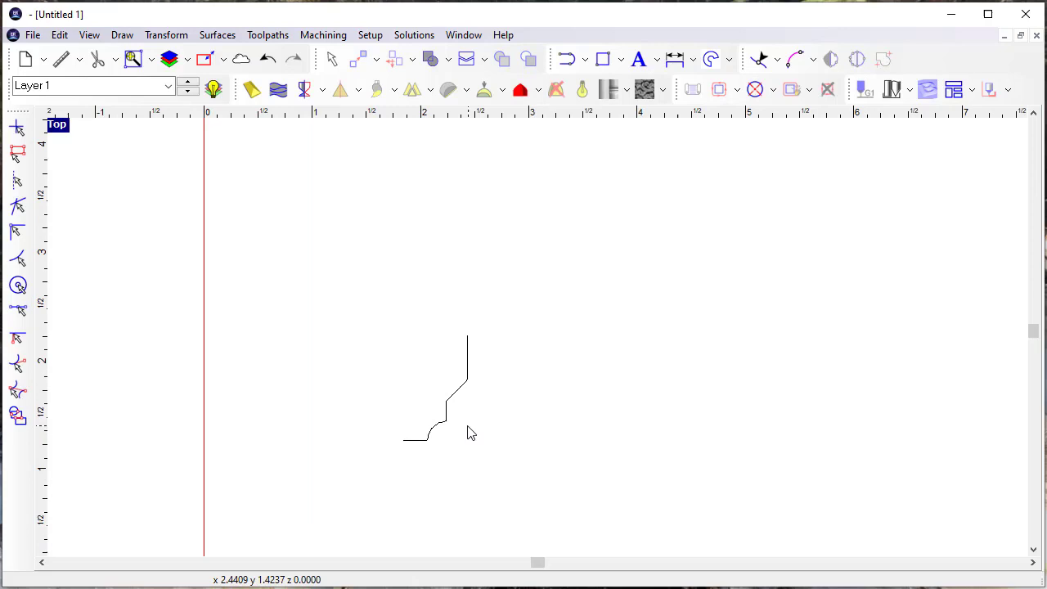
{"action": "left_click", "coordinate": [409, 432]}
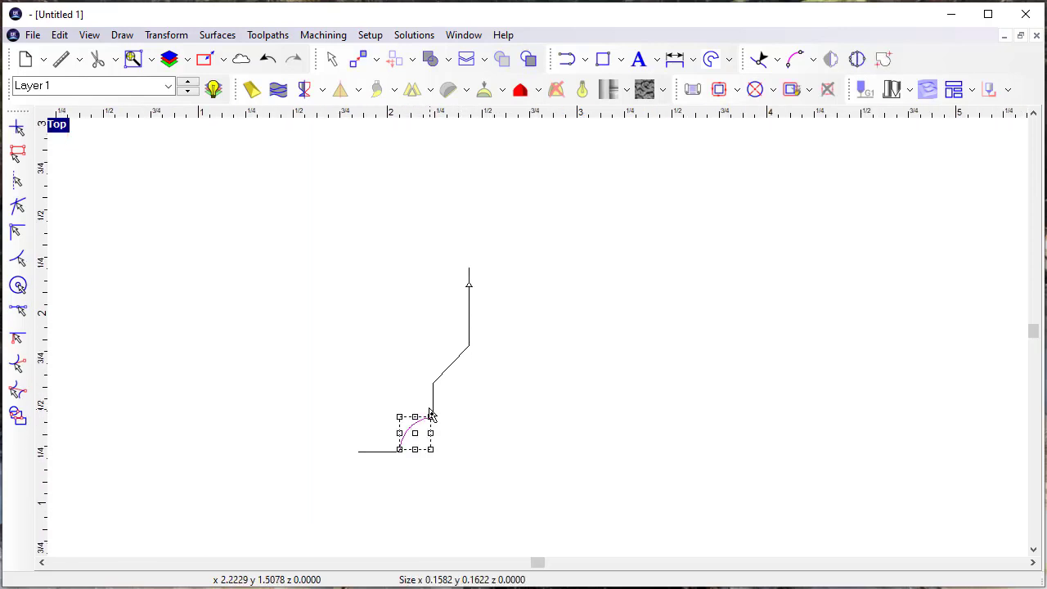
{"action": "left_click", "coordinate": [433, 409]}
{"action": "left_click", "coordinate": [509, 404]}
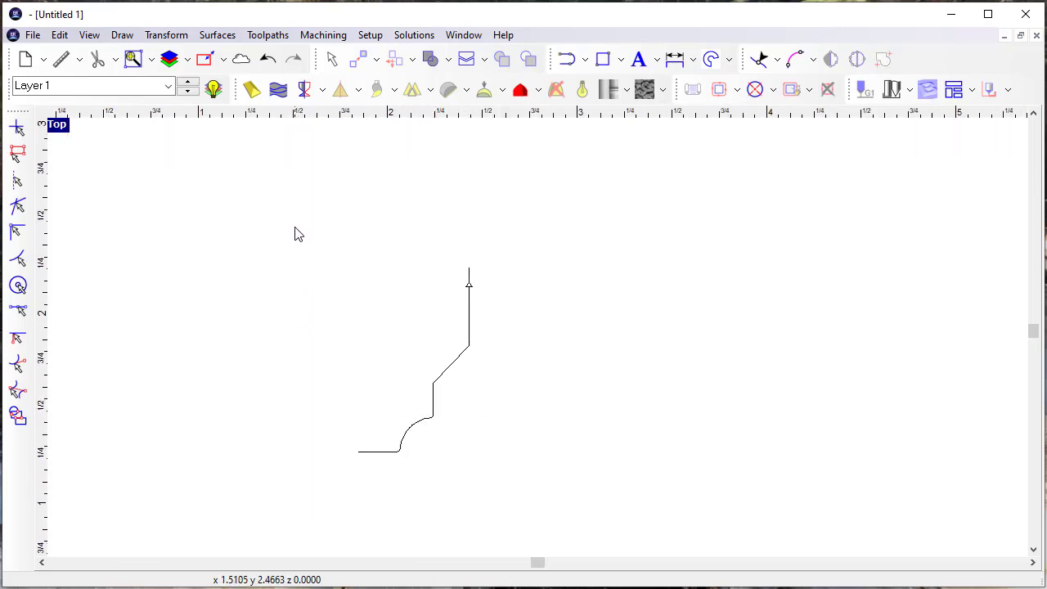
{"action": "left_click_drag", "start_coordinate": [295, 229], "coordinate": [551, 493]}
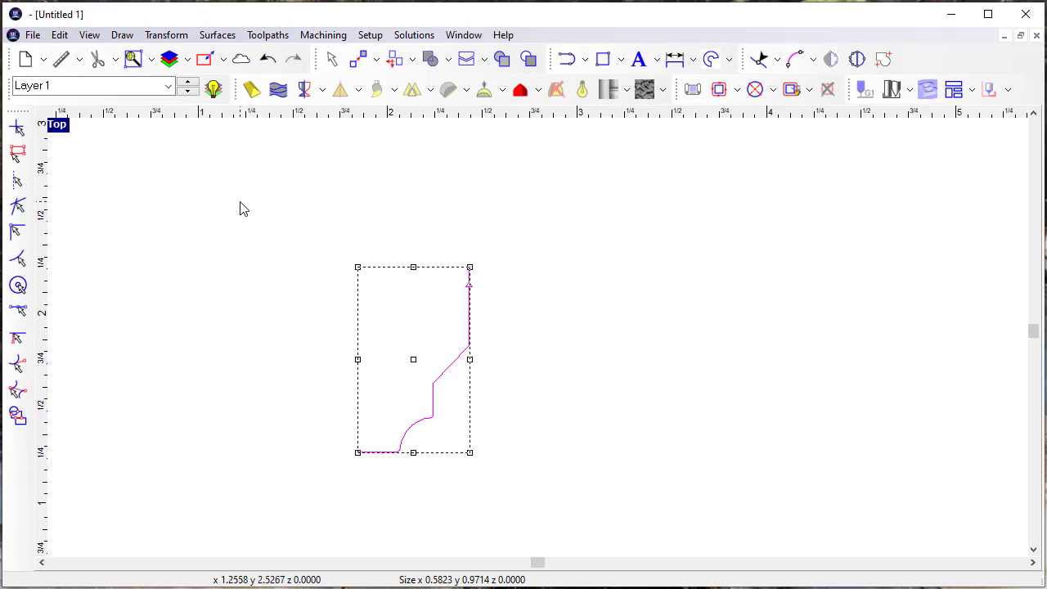
{"action": "left_click", "coordinate": [166, 34]}
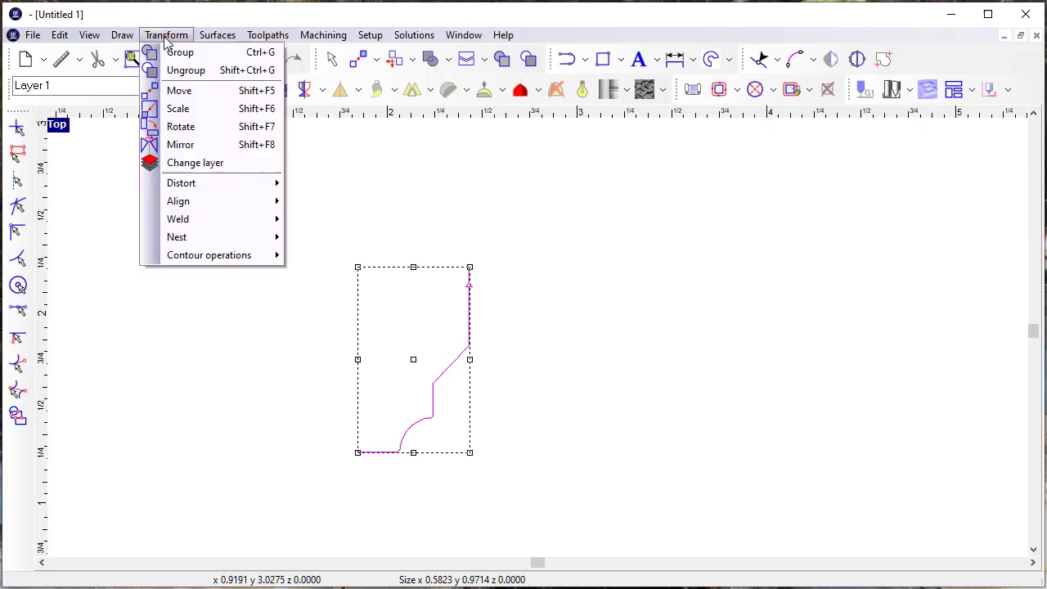
{"action": "mouse_move", "coordinate": [219, 256]}
{"action": "left_click", "coordinate": [327, 256]}
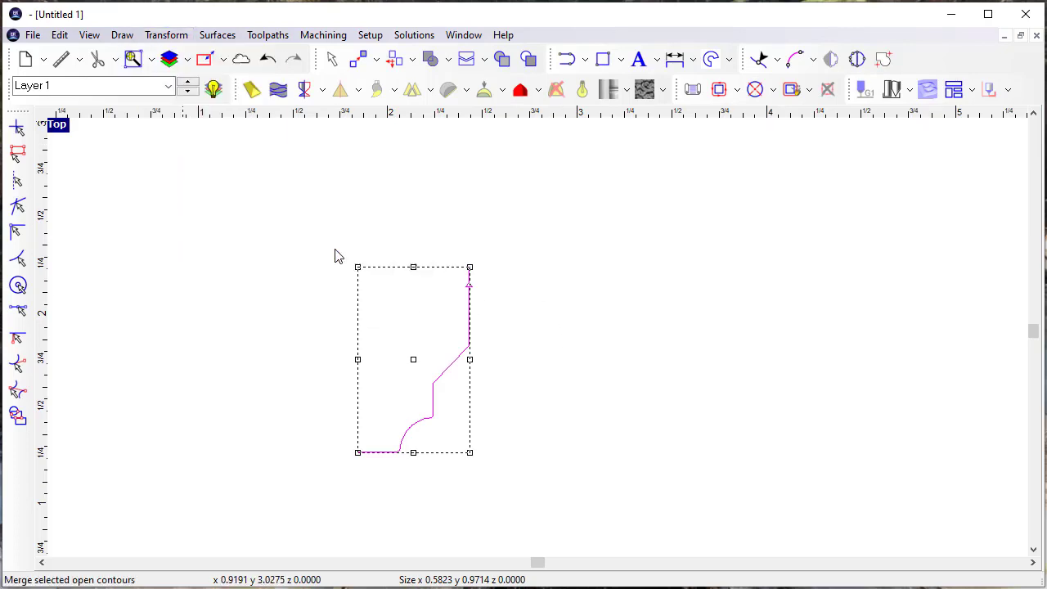
{"action": "left_click", "coordinate": [917, 103]}
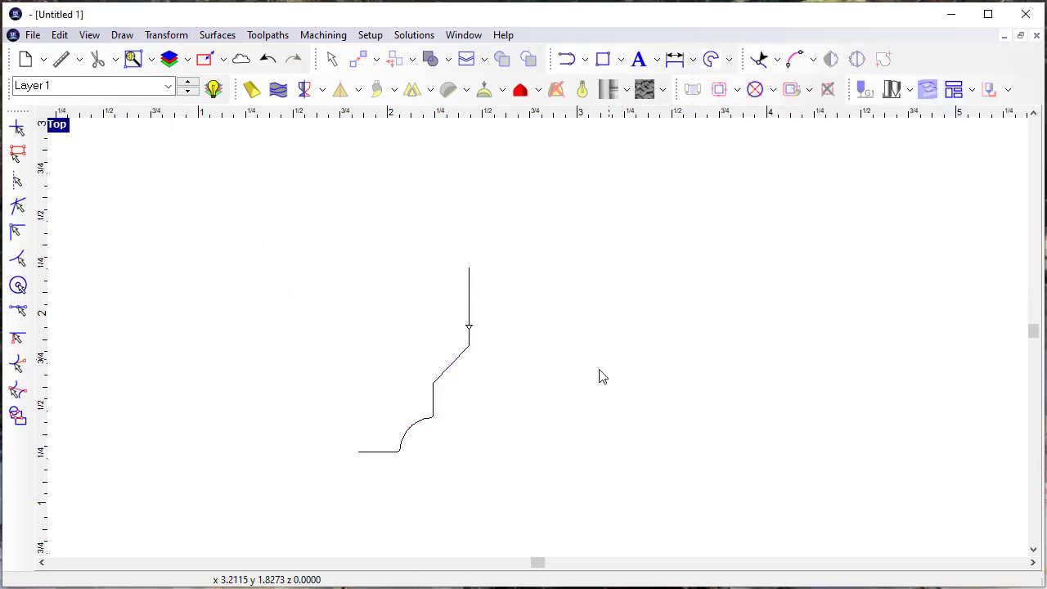
Move the merged profile so its lower-left endpoint snaps onto the drawing origin, and turn endpoint snapping back off
{"action": "scroll", "coordinate": [441, 446], "scroll_direction": "down", "scroll_amount": 3}
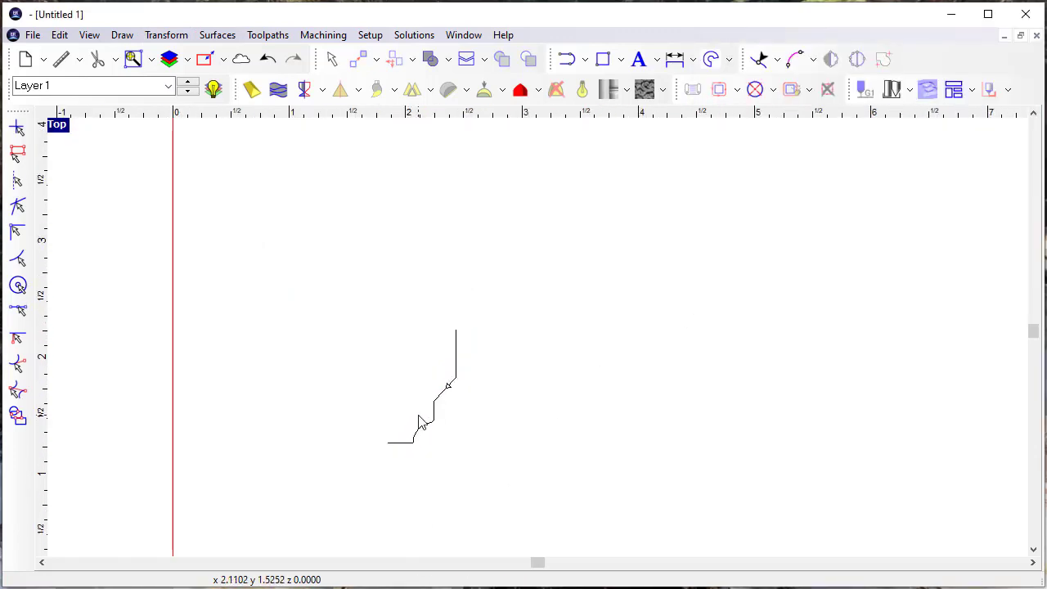
{"action": "left_click", "coordinate": [426, 430]}
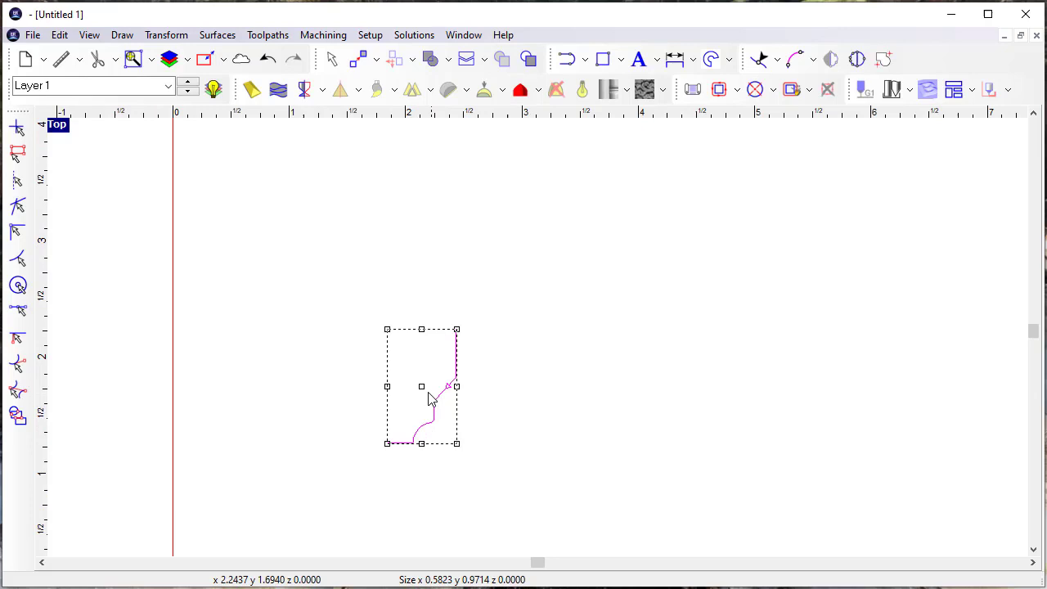
{"action": "left_click_drag", "start_coordinate": [423, 395], "coordinate": [332, 420]}
{"action": "scroll", "coordinate": [458, 418], "scroll_direction": "down", "scroll_amount": 3}
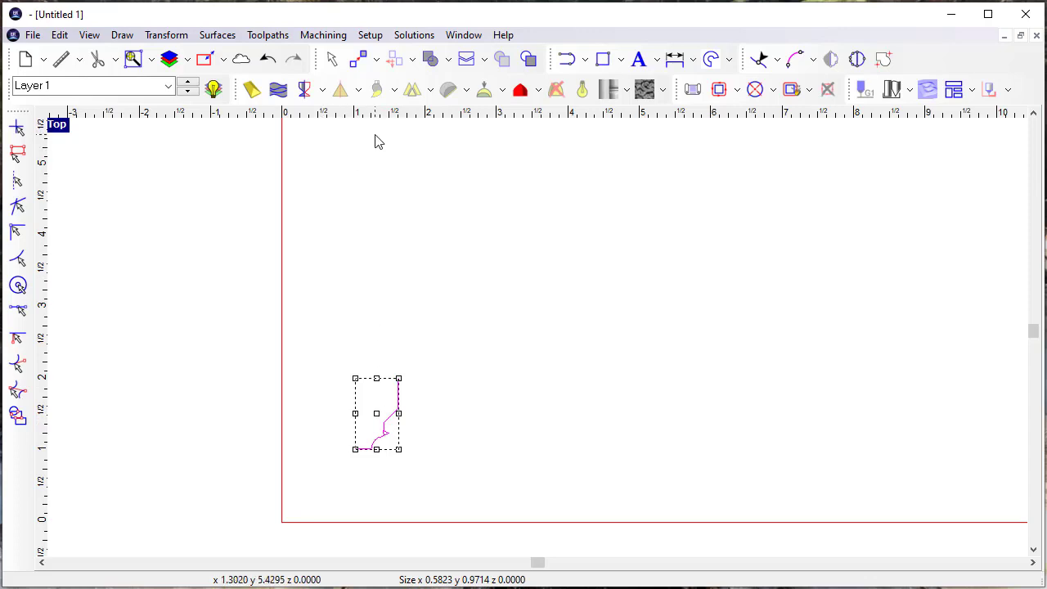
{"action": "left_click", "coordinate": [360, 62]}
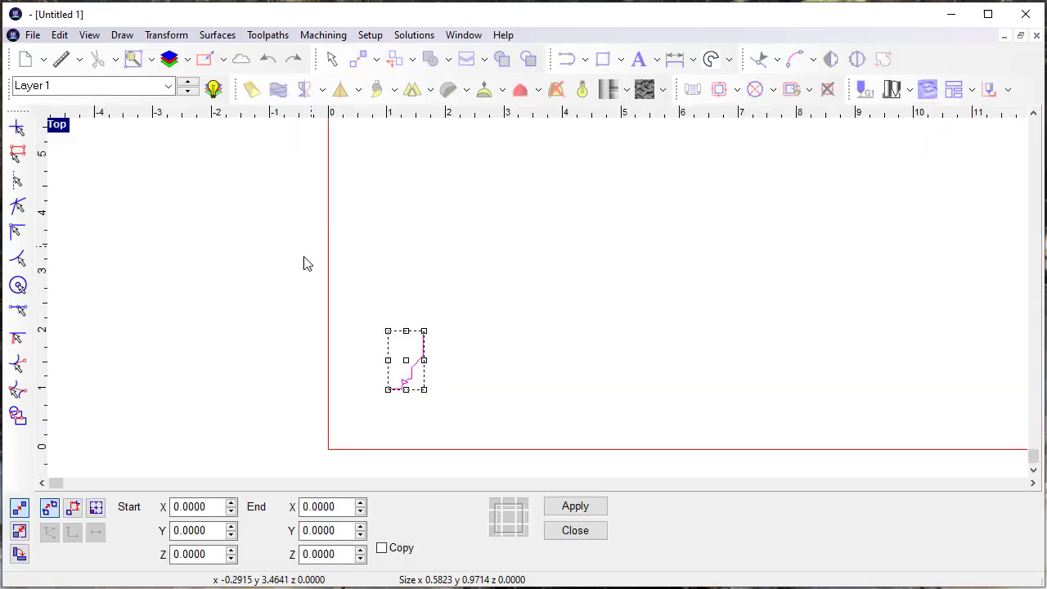
{"action": "left_click", "coordinate": [17, 154]}
{"action": "left_click", "coordinate": [17, 232]}
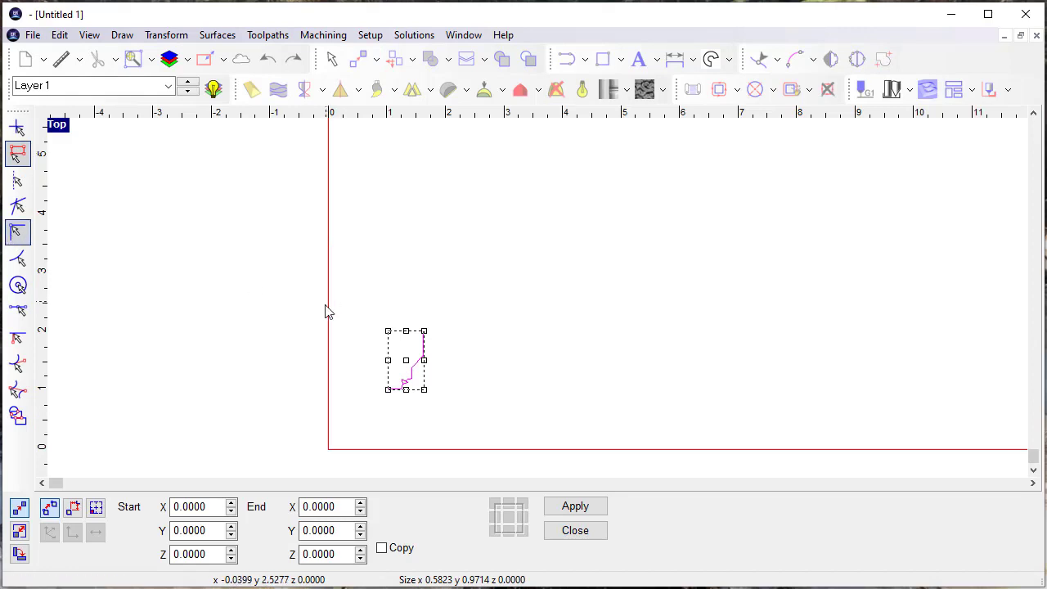
{"action": "left_click", "coordinate": [387, 390]}
{"action": "left_click", "coordinate": [328, 448]}
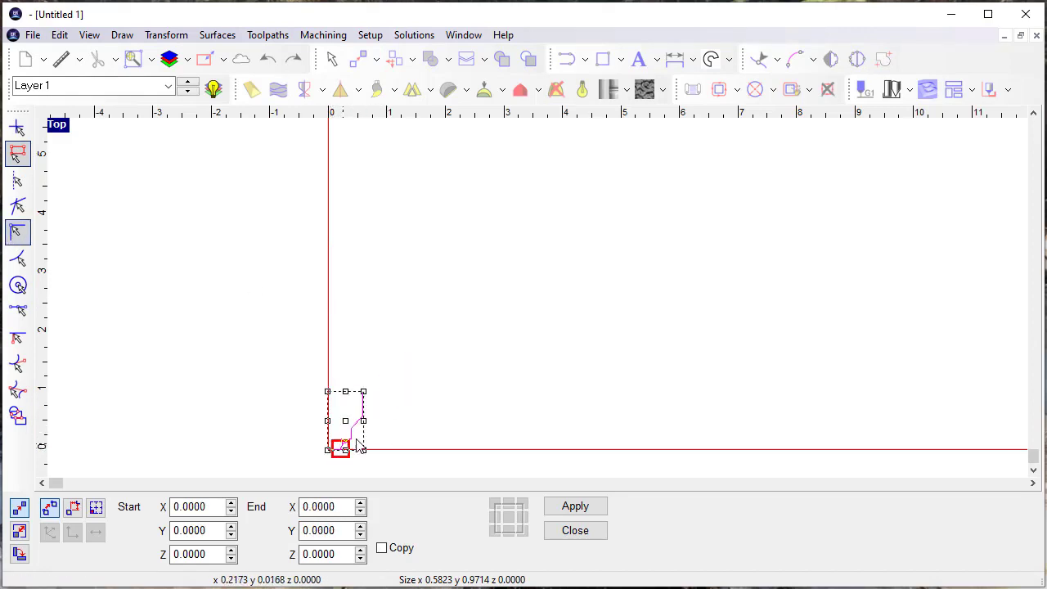
{"action": "left_click", "coordinate": [560, 532]}
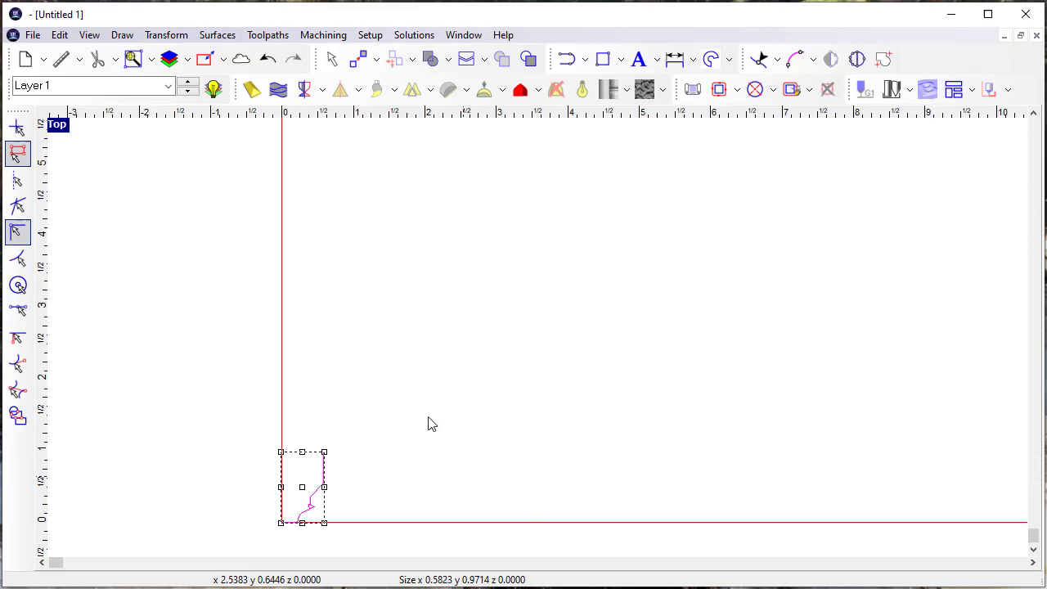
{"action": "left_click", "coordinate": [17, 232]}
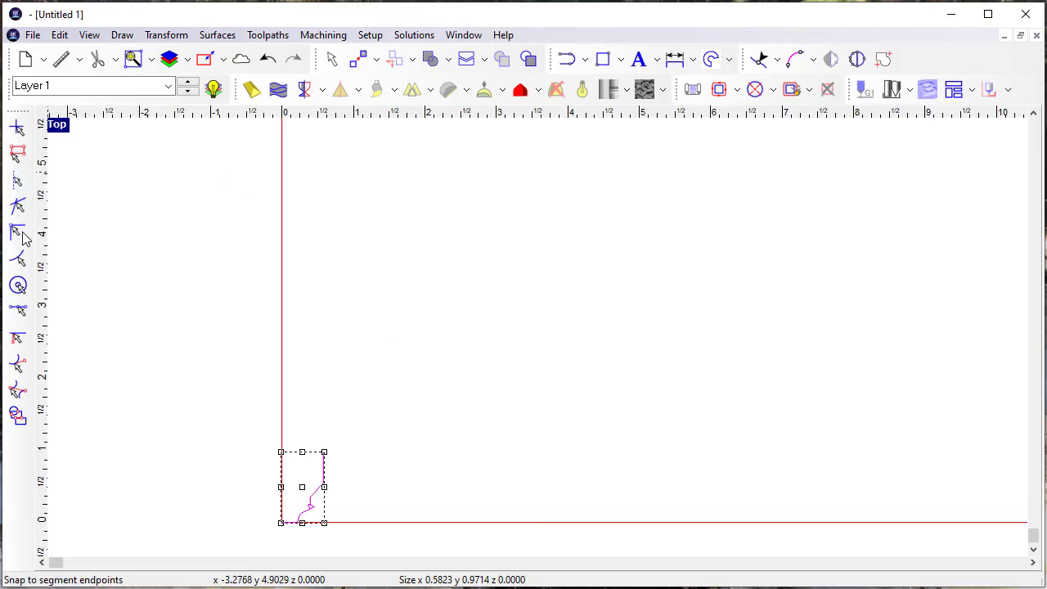
Save the profile drawing as Amana RC-2480 in EnRoute 7 (*.rou) format in the Profile Tool Drawings folder
{"action": "left_click", "coordinate": [244, 249]}
{"action": "left_click", "coordinate": [33, 36]}
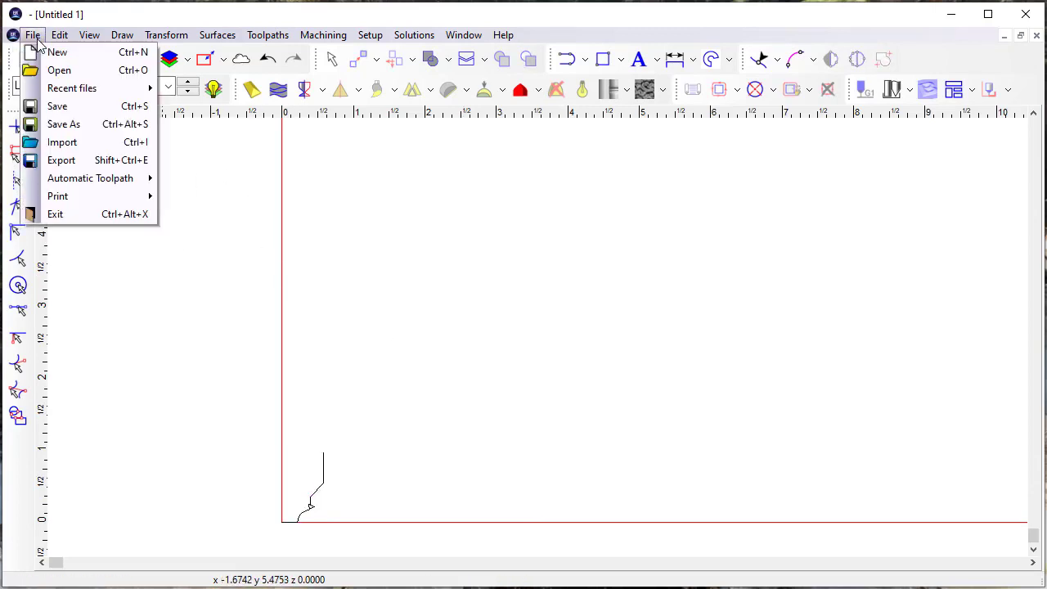
{"action": "left_click", "coordinate": [71, 111]}
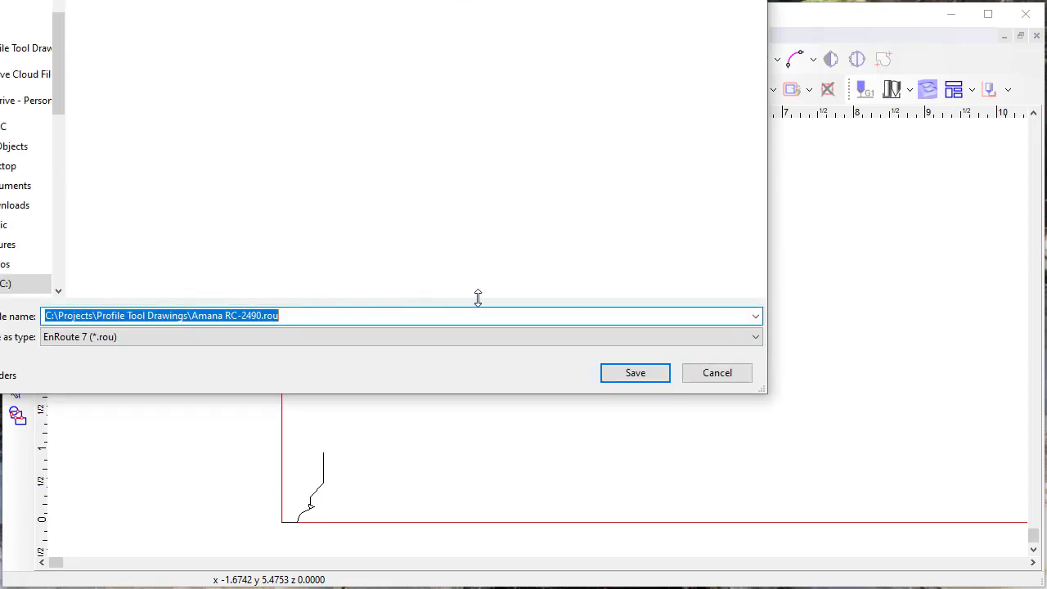
{"action": "left_click_drag", "start_coordinate": [355, 0], "coordinate": [528, 41]}
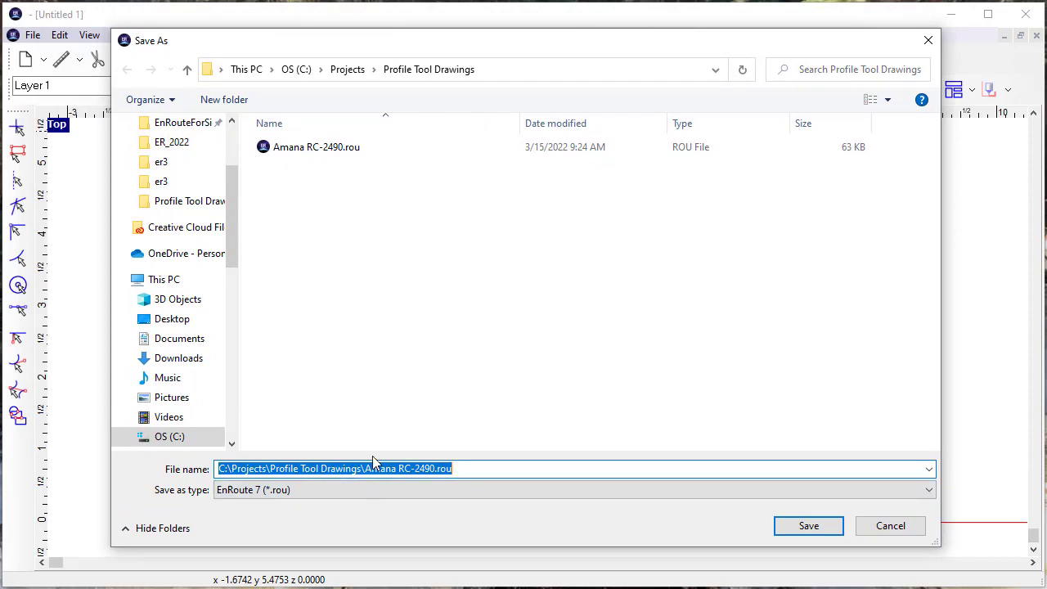
{"action": "type", "text": "Amana RC"}
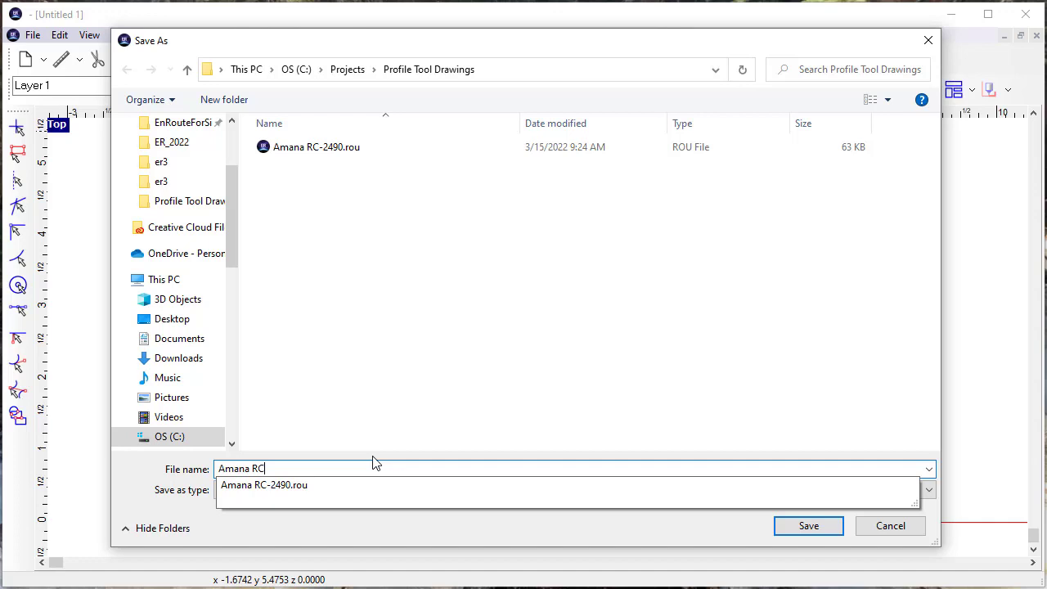
{"action": "type", "text": "-2480"}
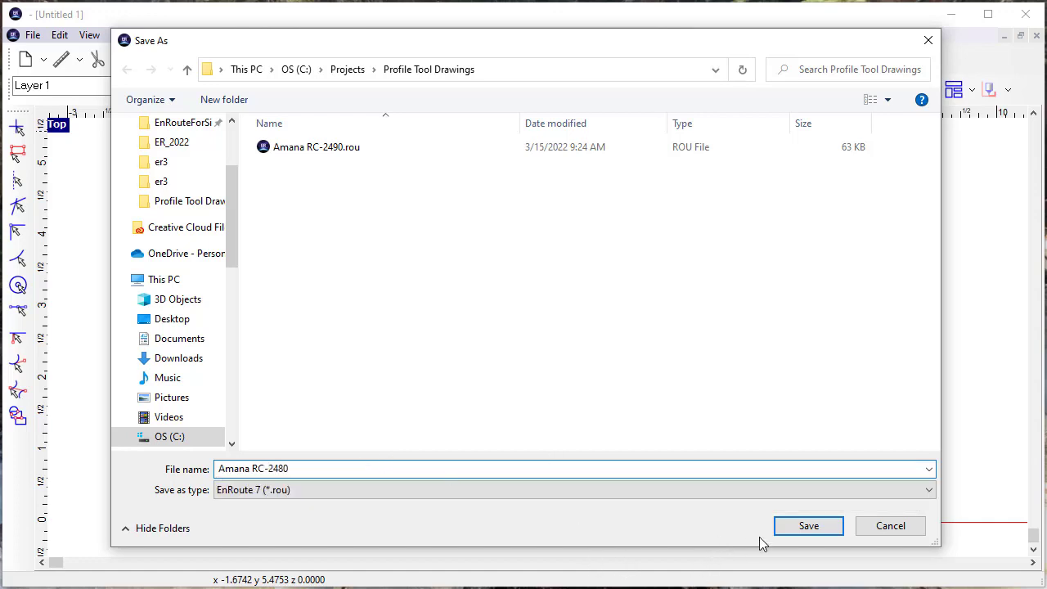
{"action": "left_click", "coordinate": [801, 527]}
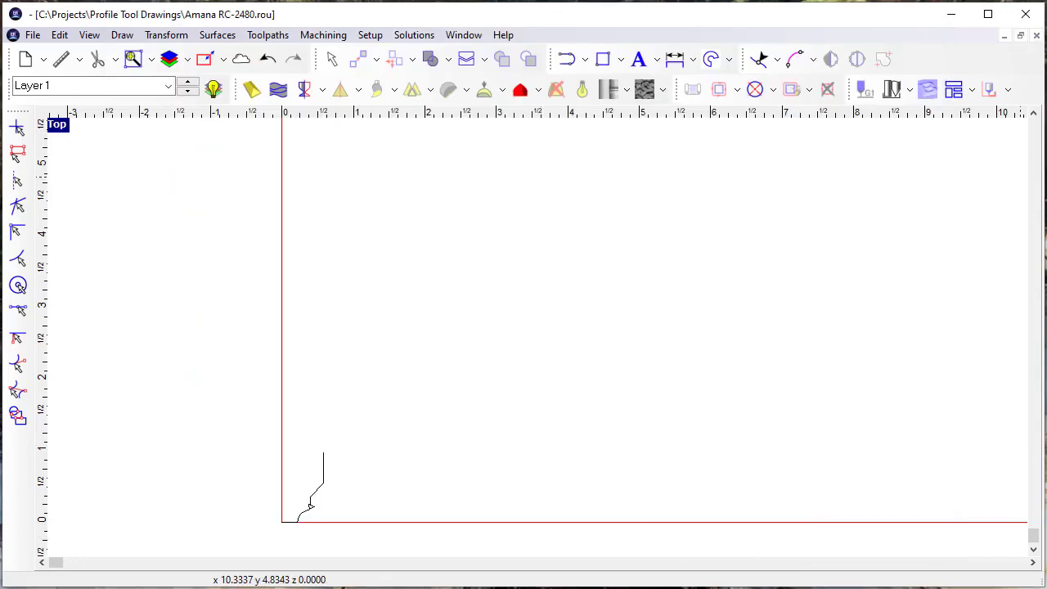
Close the saved profile drawing and create a new drawing with a 48 × 48 × 1 in plate
{"action": "left_click", "coordinate": [1036, 35]}
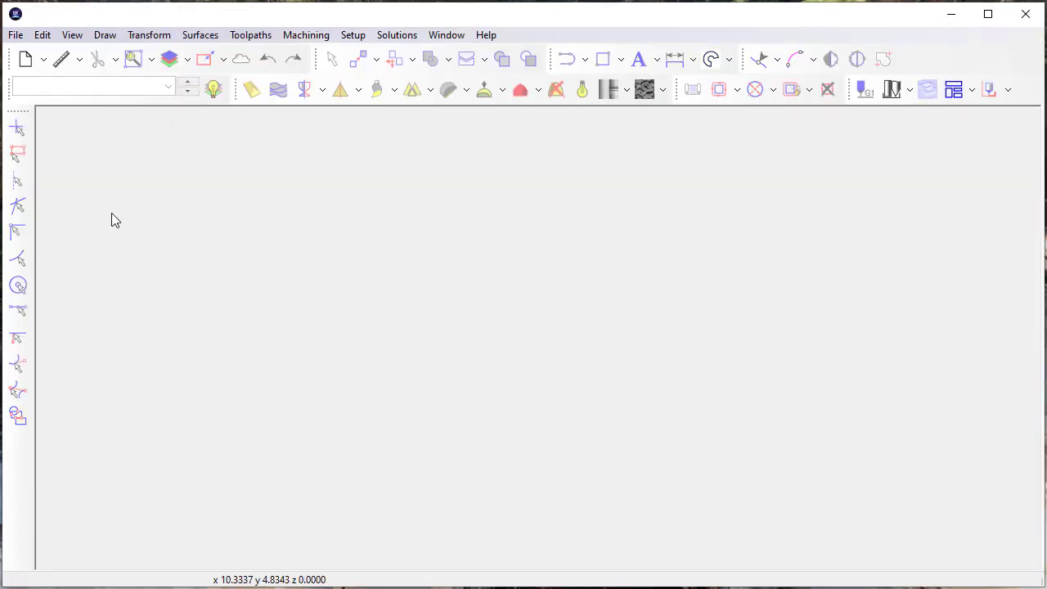
{"action": "left_click", "coordinate": [24, 59]}
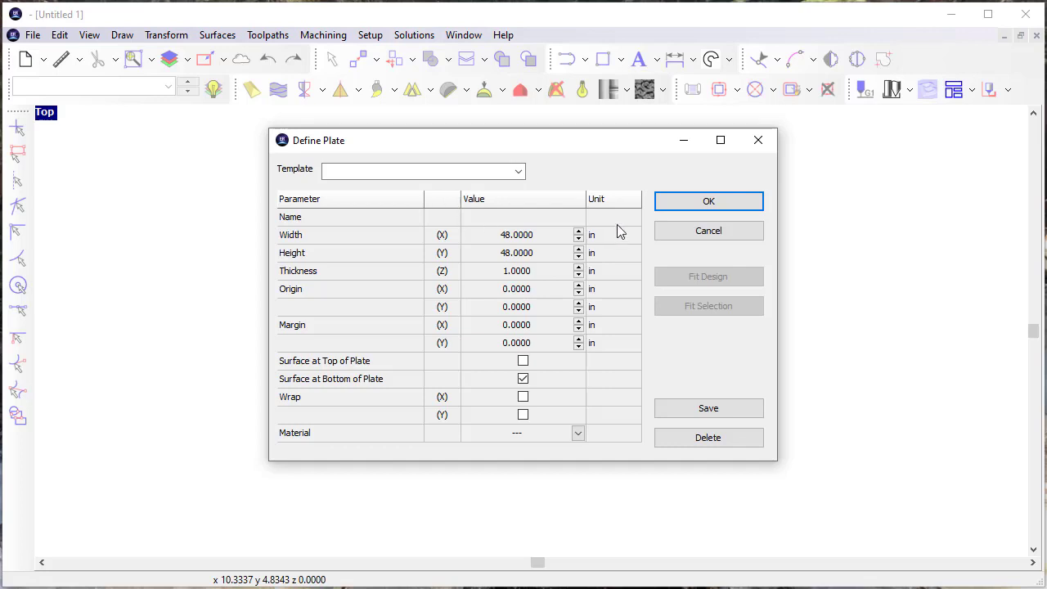
{"action": "left_click", "coordinate": [664, 206]}
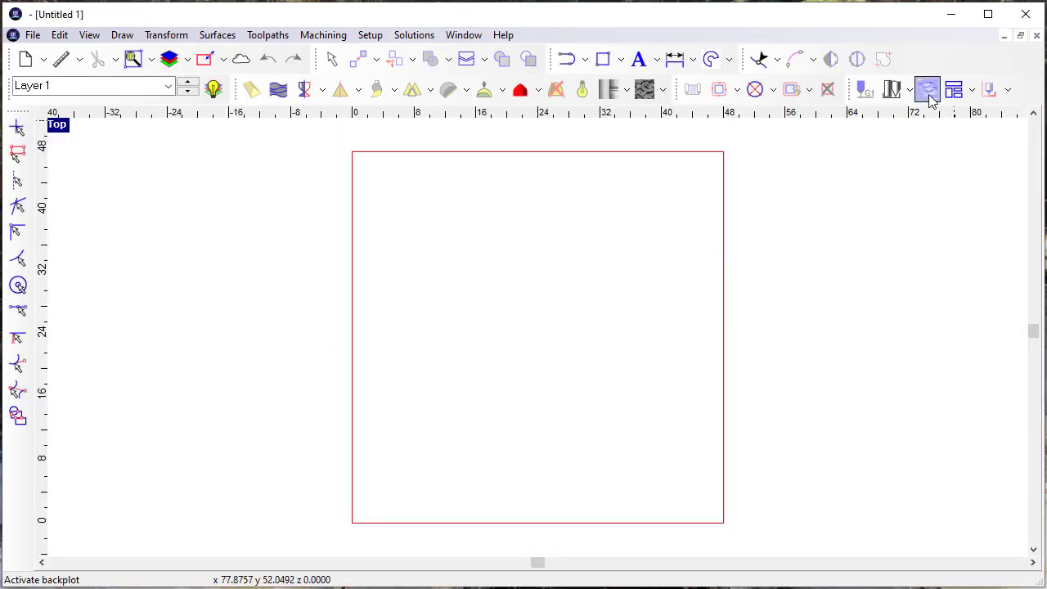
Add a new tool of type Profile named Amana RC-2480 to the tool library
{"action": "left_click", "coordinate": [892, 90]}
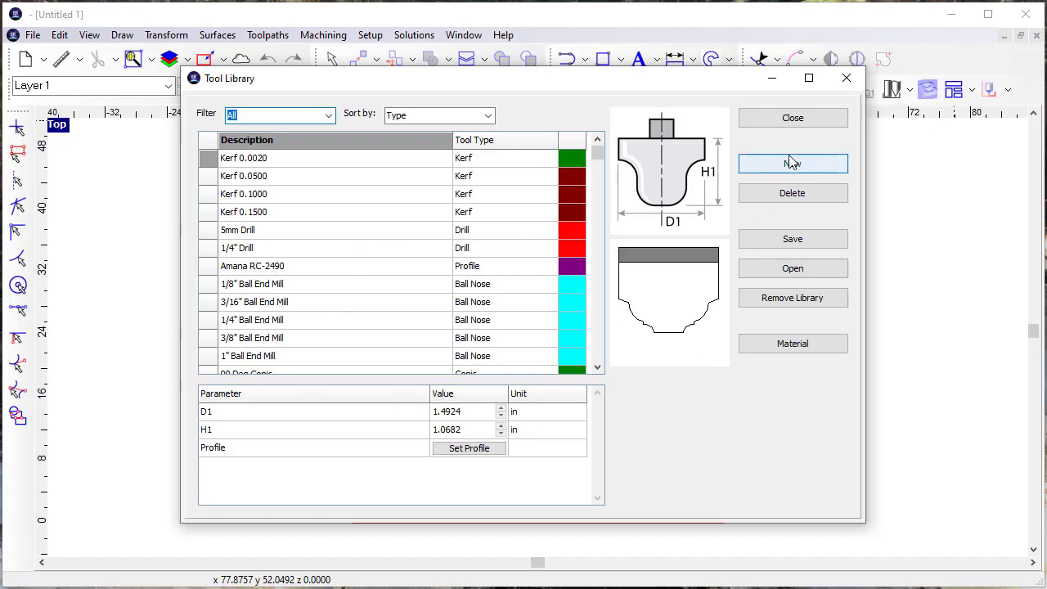
{"action": "left_click", "coordinate": [781, 169]}
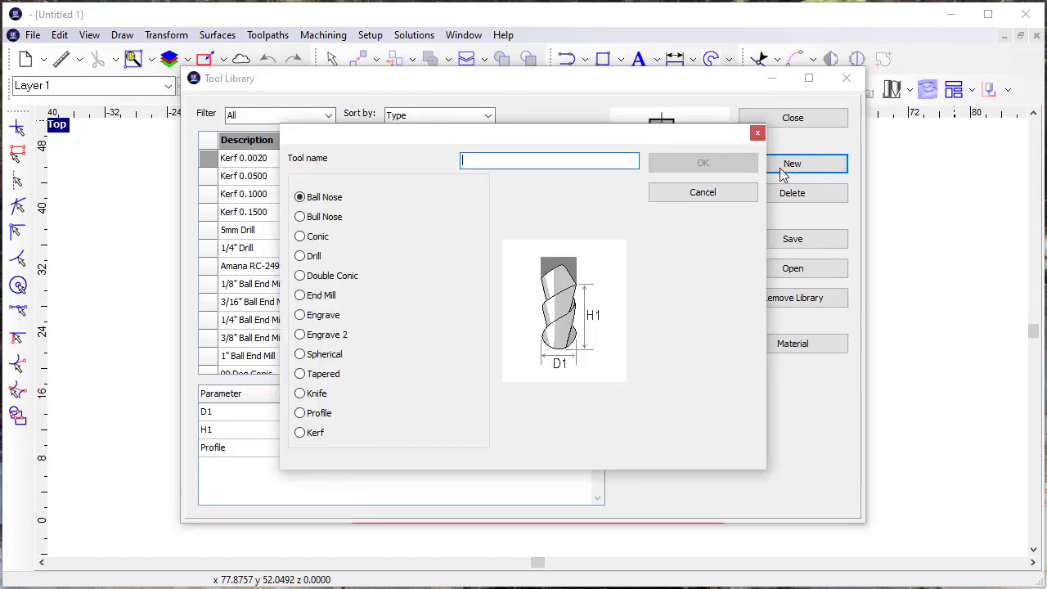
{"action": "left_click", "coordinate": [299, 413]}
{"action": "left_click", "coordinate": [492, 162]}
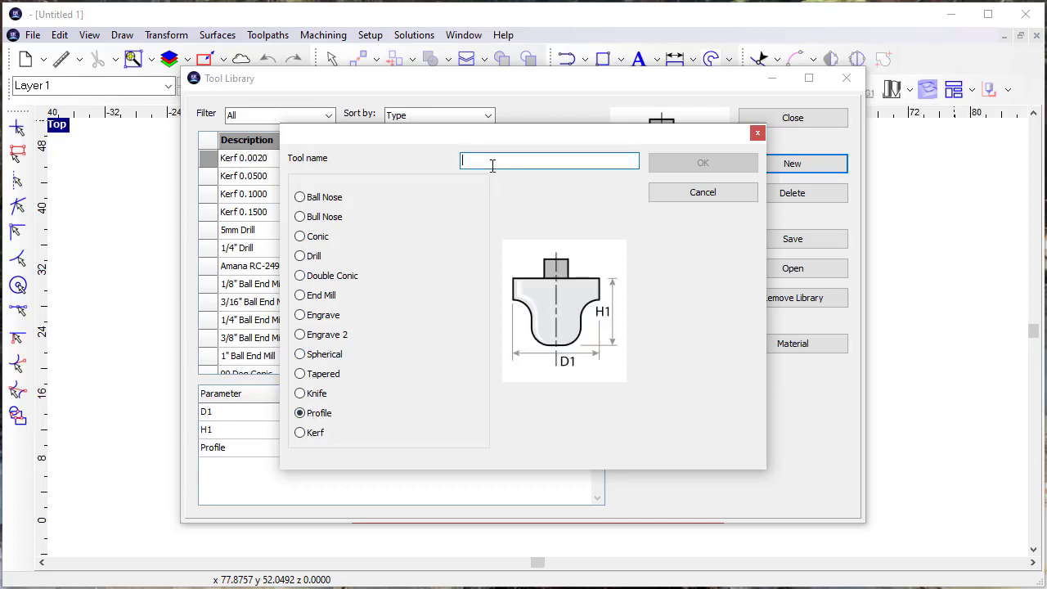
{"action": "type", "text": "Amana RC-2480"}
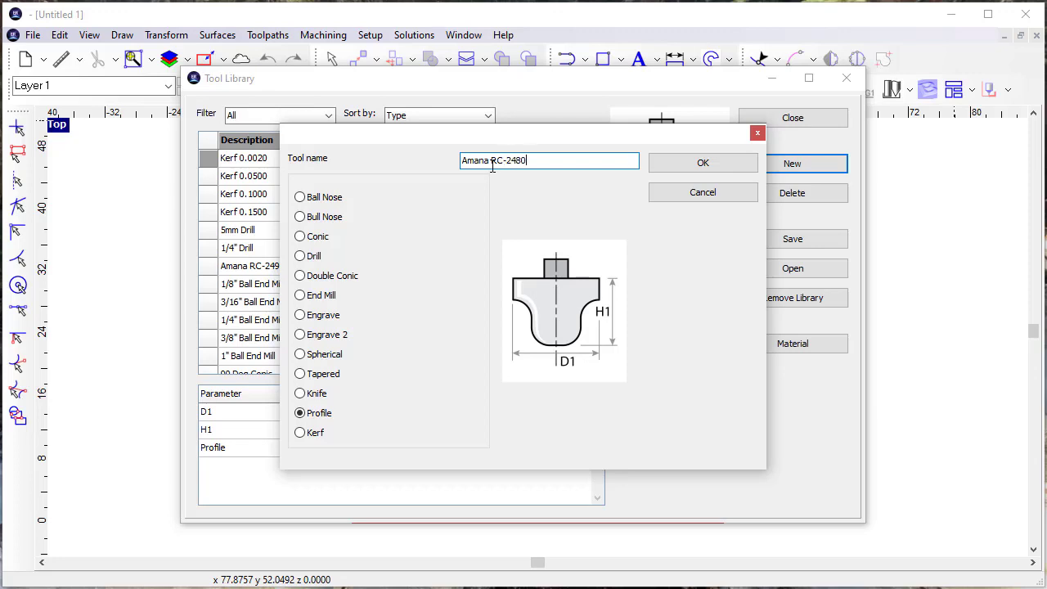
{"action": "left_click", "coordinate": [699, 163]}
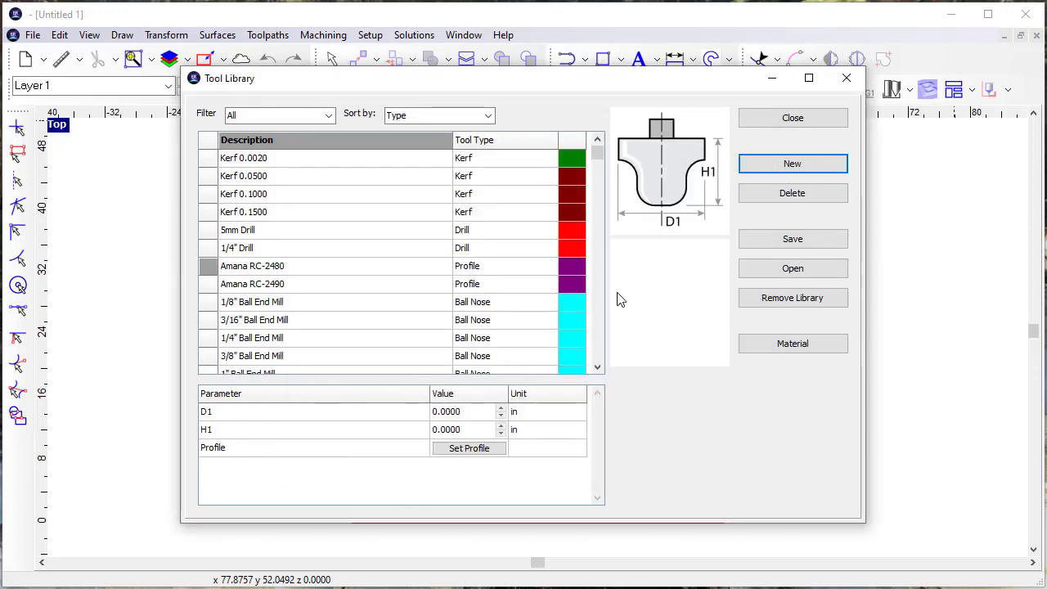
Assign the Amana RC-2480.rou drawing as the new tool's profile, save the tool library and close it
{"action": "left_click", "coordinate": [468, 451]}
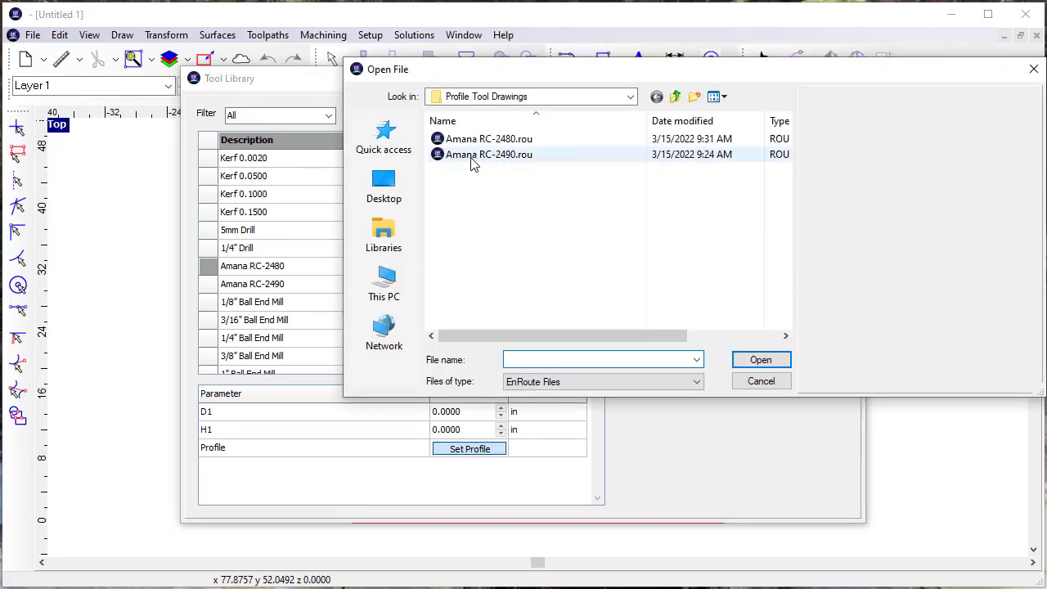
{"action": "left_click", "coordinate": [488, 139]}
{"action": "left_click", "coordinate": [756, 358]}
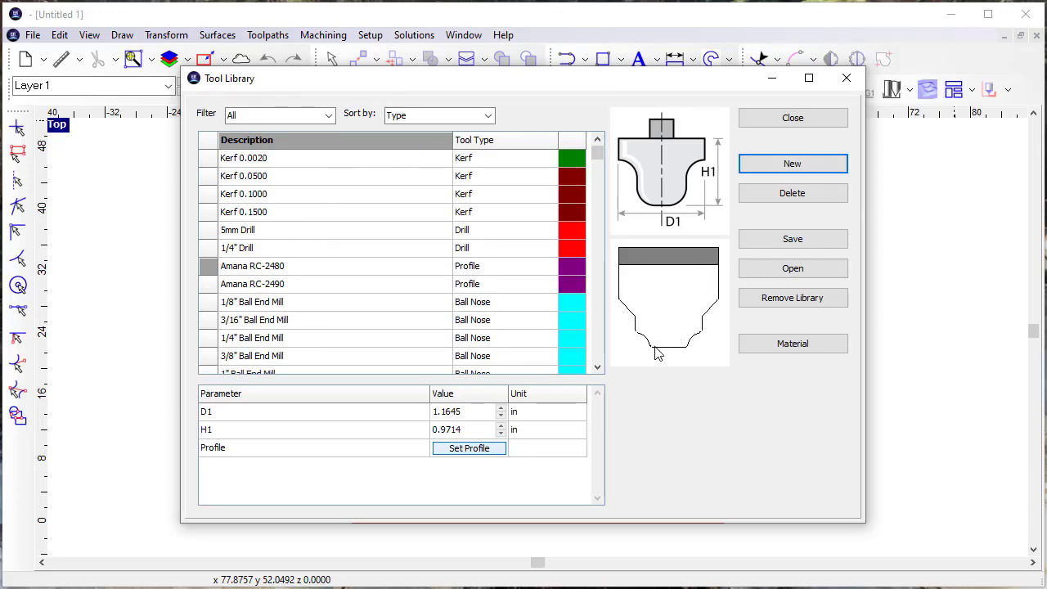
{"action": "left_click", "coordinate": [791, 239]}
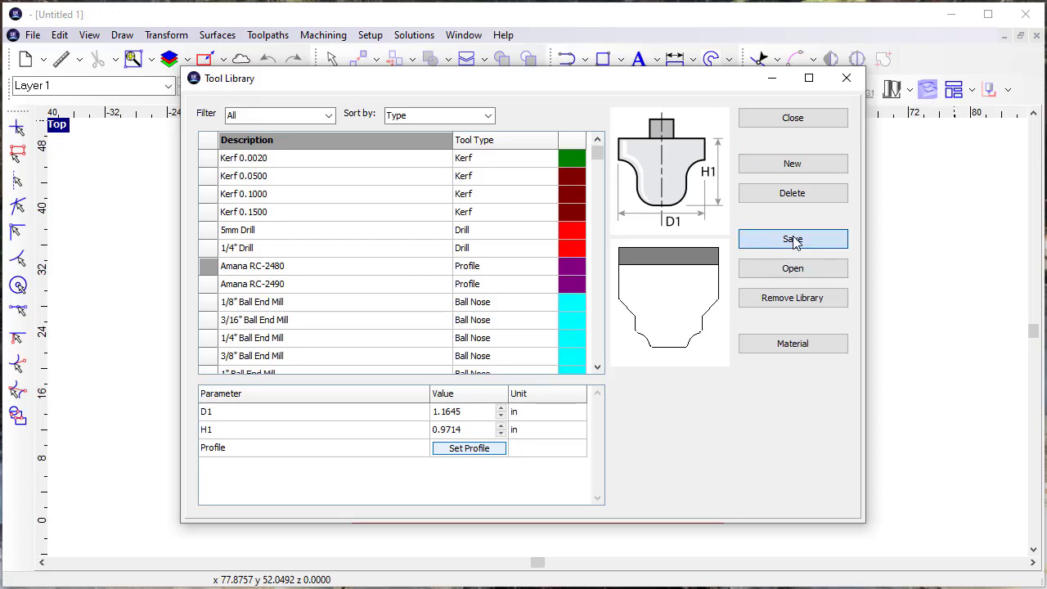
{"action": "left_click", "coordinate": [605, 280]}
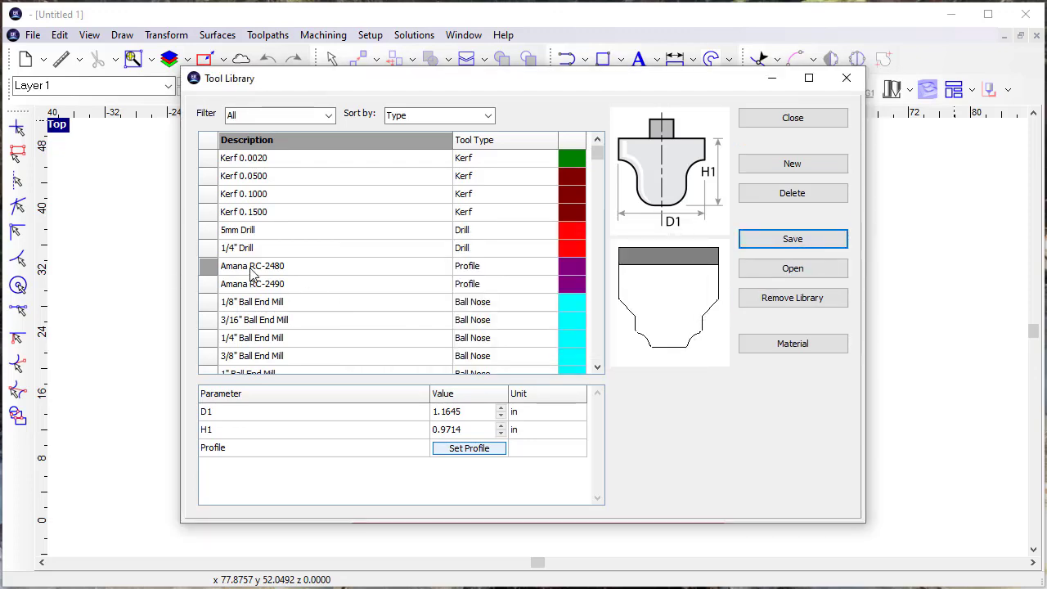
{"action": "left_click", "coordinate": [760, 119]}
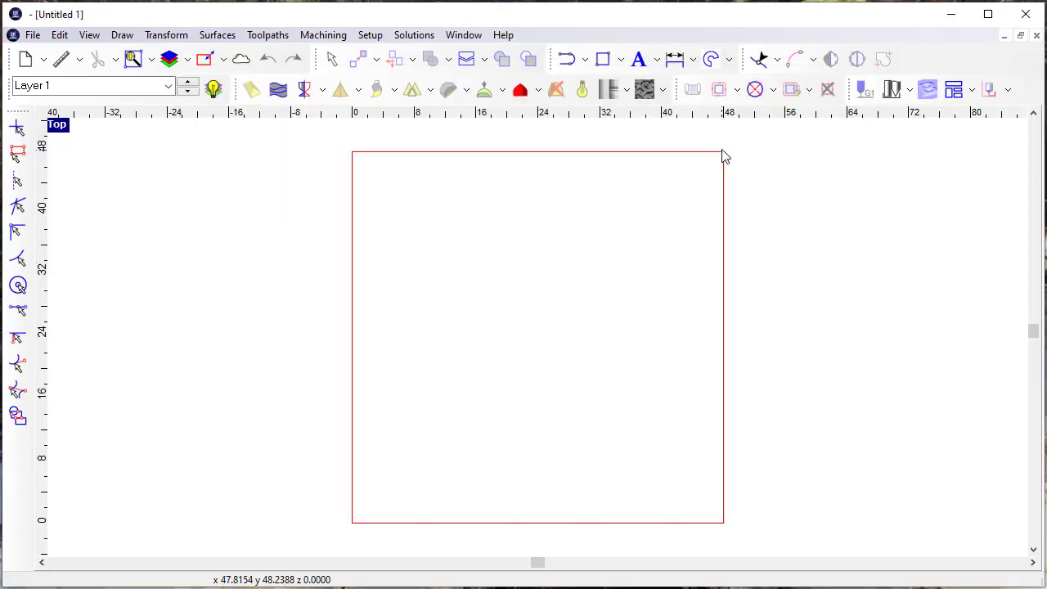